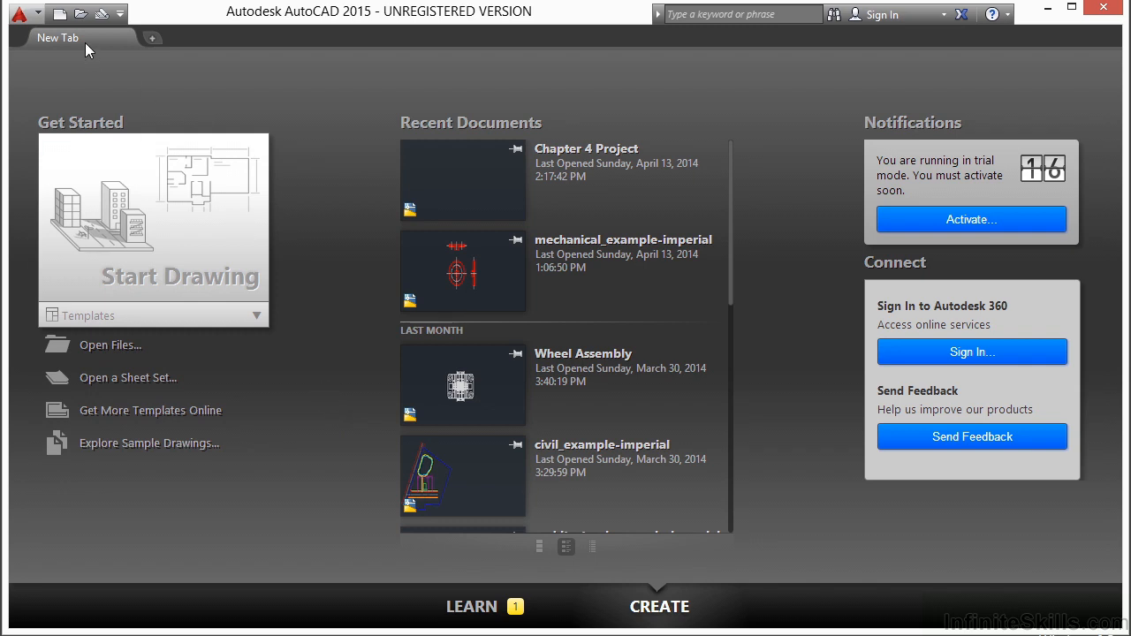
# - Create a new drawing in a new tab from the acad.dwt template
pyautogui.click(152, 39)
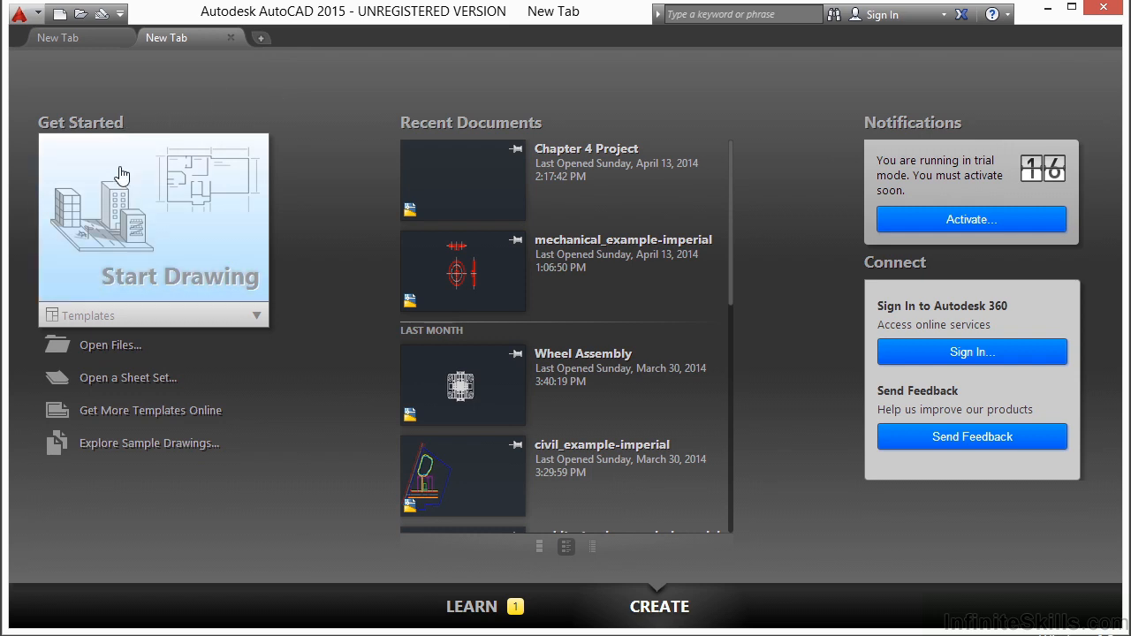
pyautogui.click(107, 320)
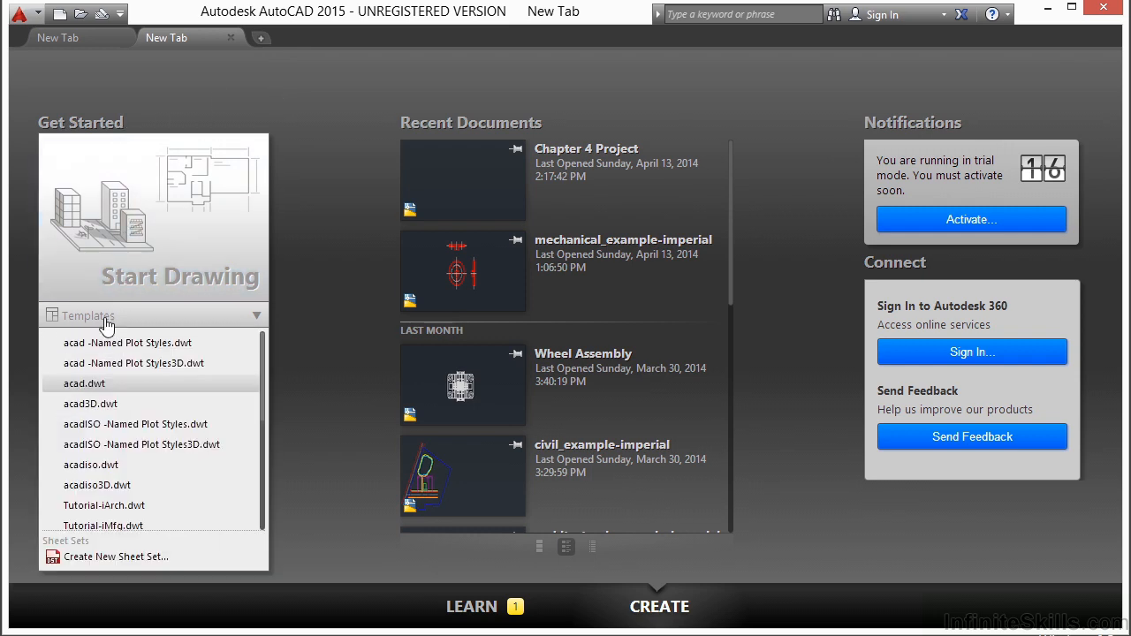
pyautogui.click(126, 385)
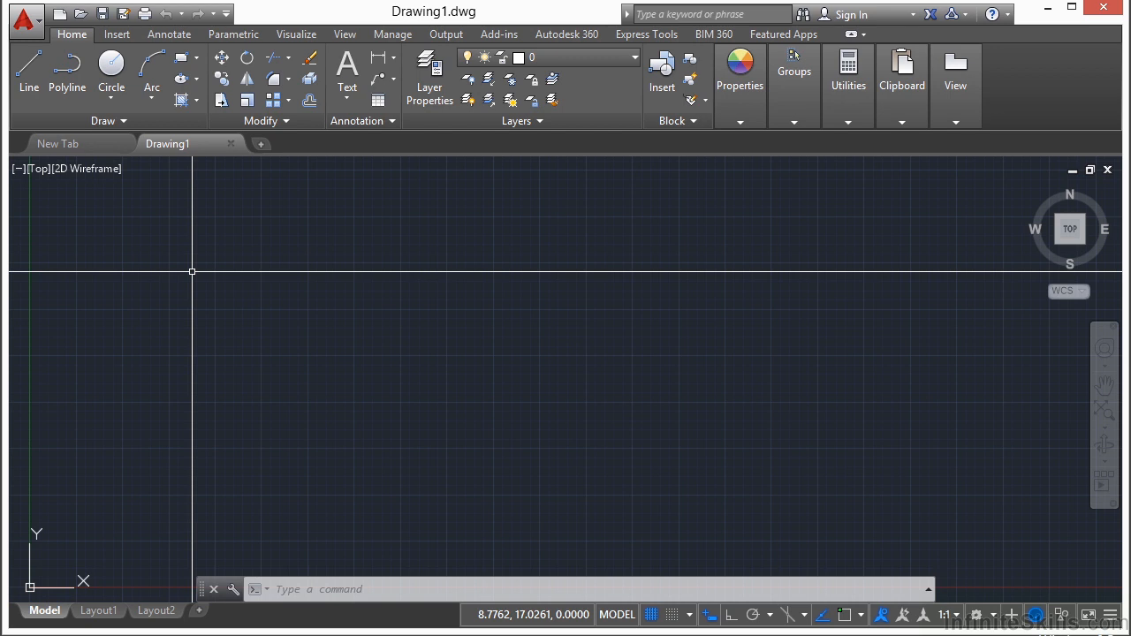
# - Save the drawing as Chapter 4 Project.dwg in Google Drive\Infinite Skills\AutoCAD 2015 Beginers\Projects\04, replacing the existing file
pyautogui.click(30, 26)
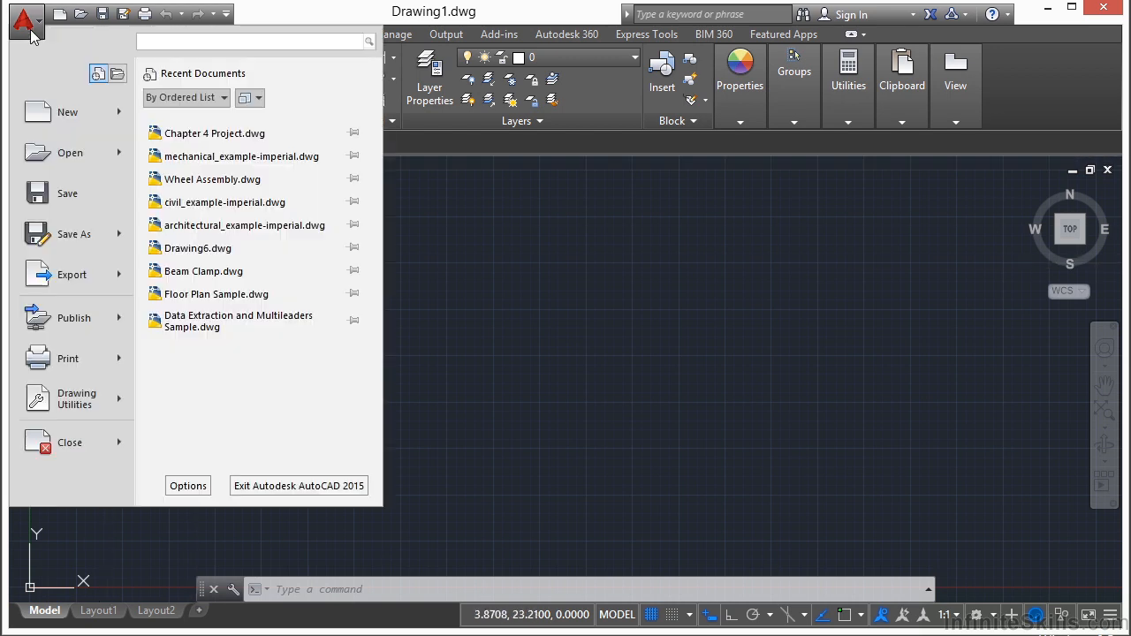
pyautogui.click(65, 194)
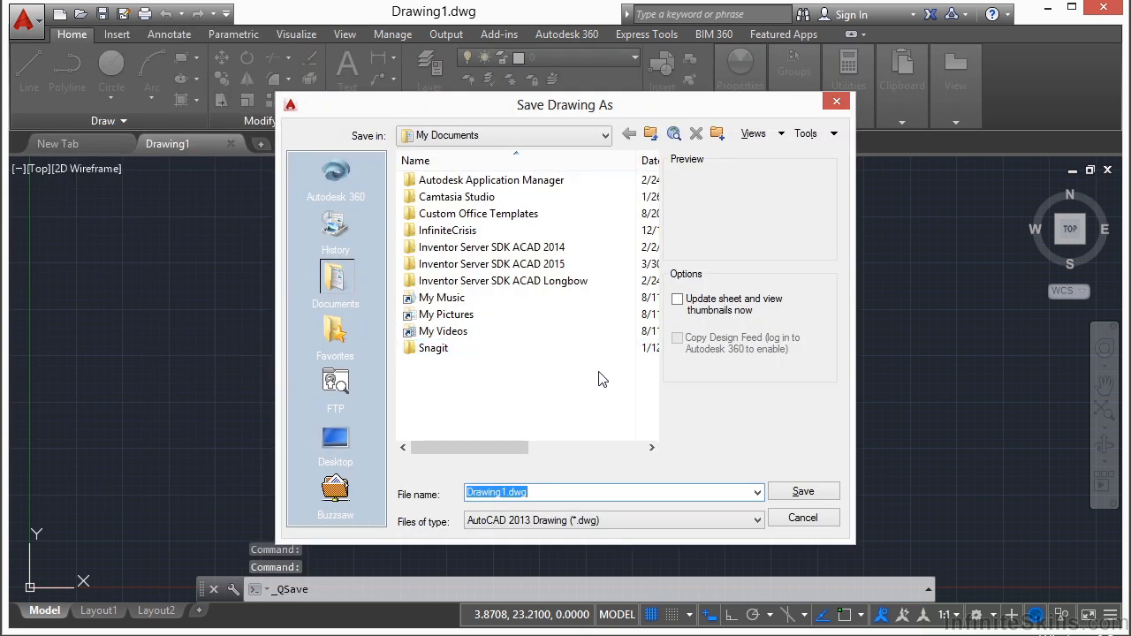
pyautogui.click(605, 136)
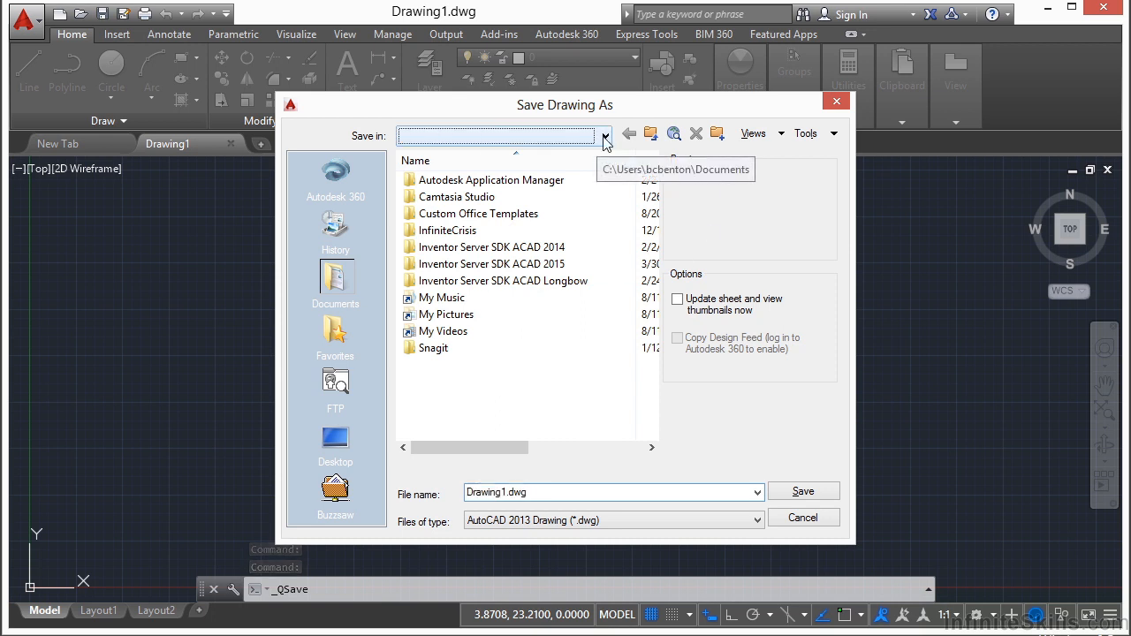
pyautogui.click(493, 212)
pyautogui.doubleClick(451, 315)
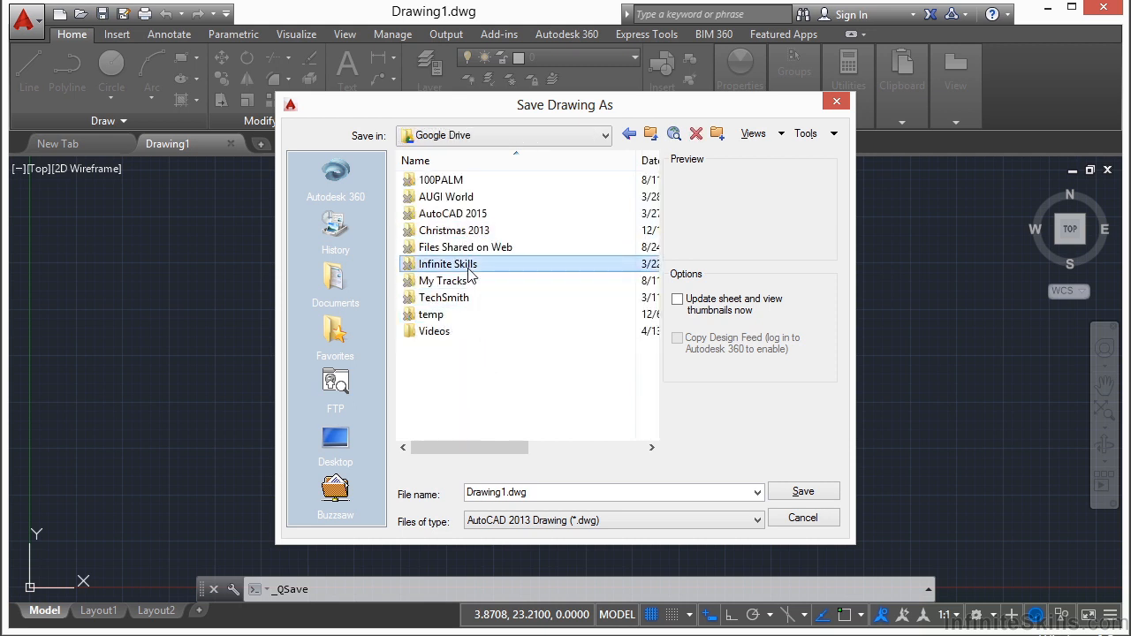
pyautogui.doubleClick(468, 274)
pyautogui.doubleClick(481, 187)
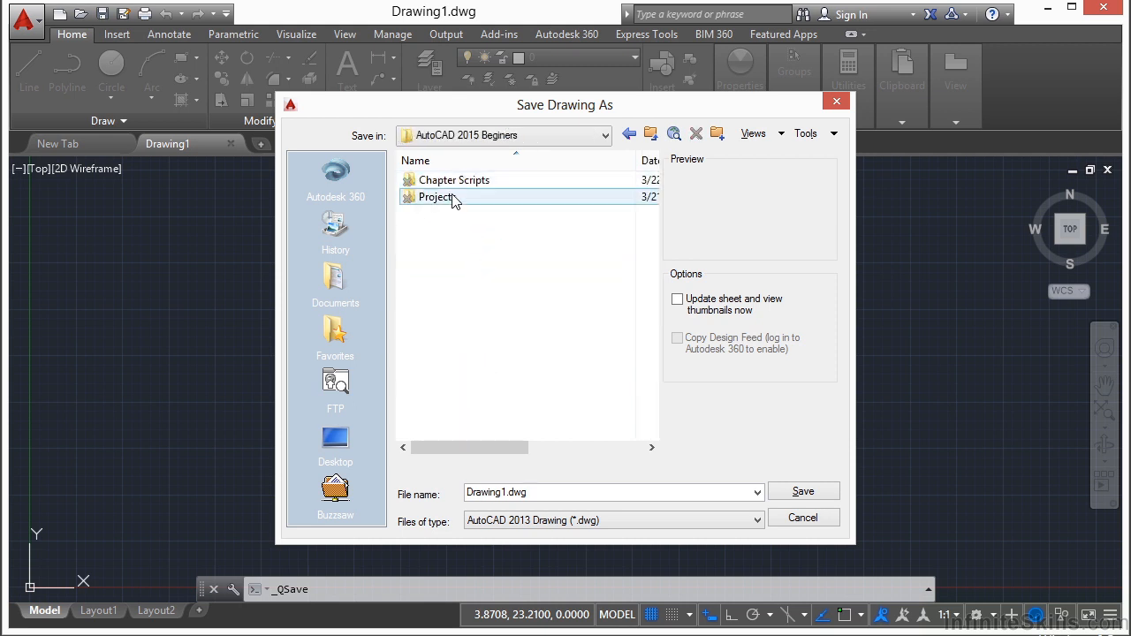
pyautogui.doubleClick(458, 198)
pyautogui.doubleClick(442, 200)
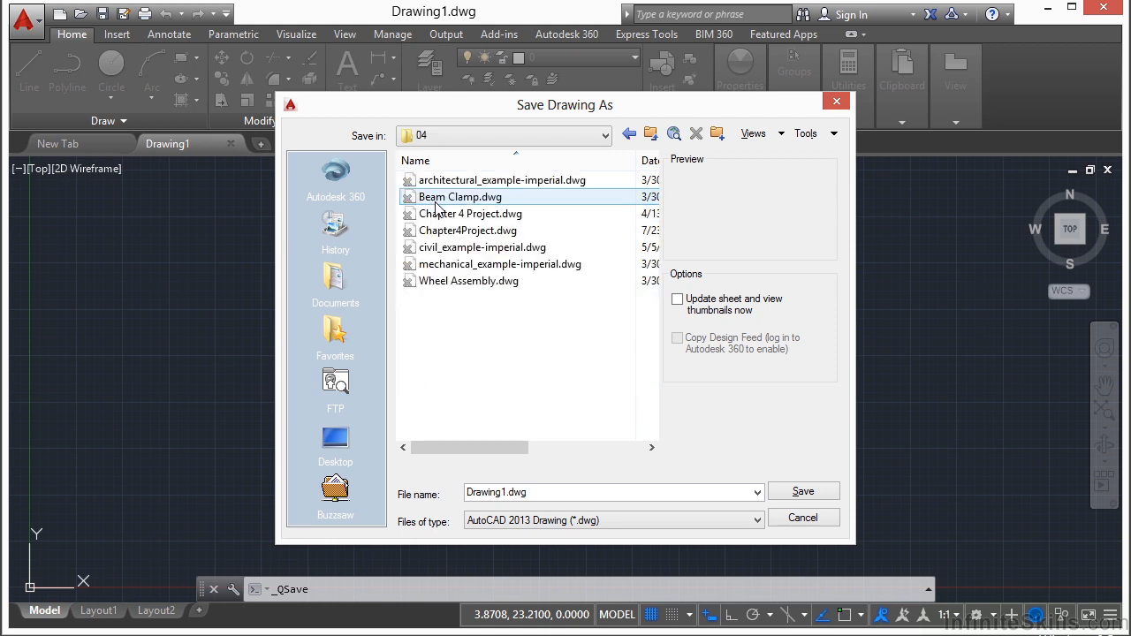
pyautogui.click(471, 215)
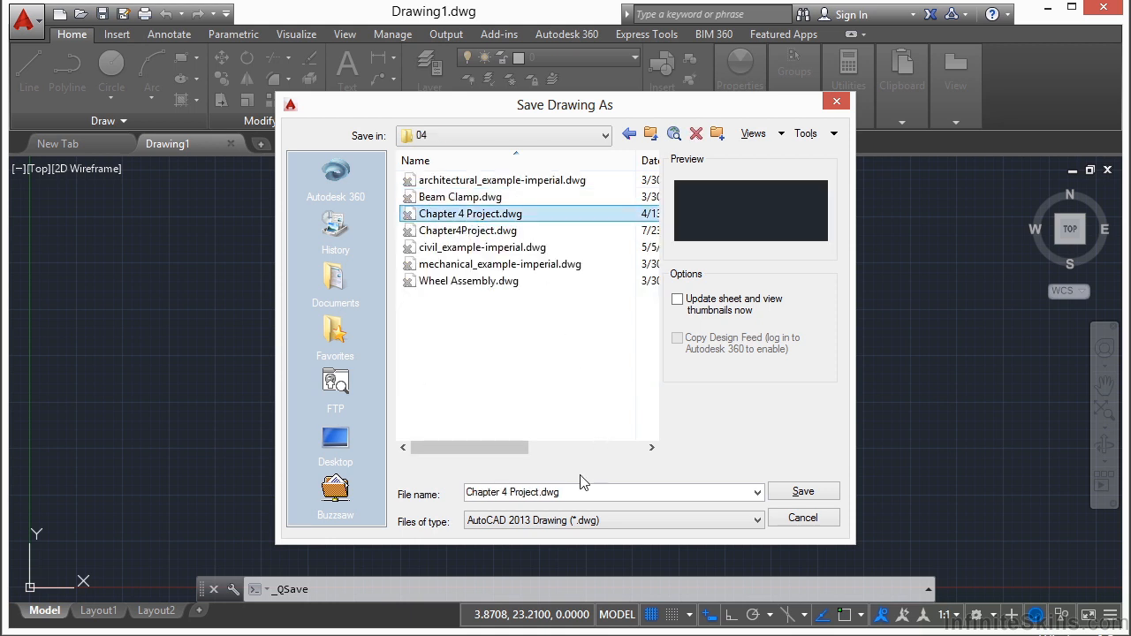
pyautogui.click(801, 492)
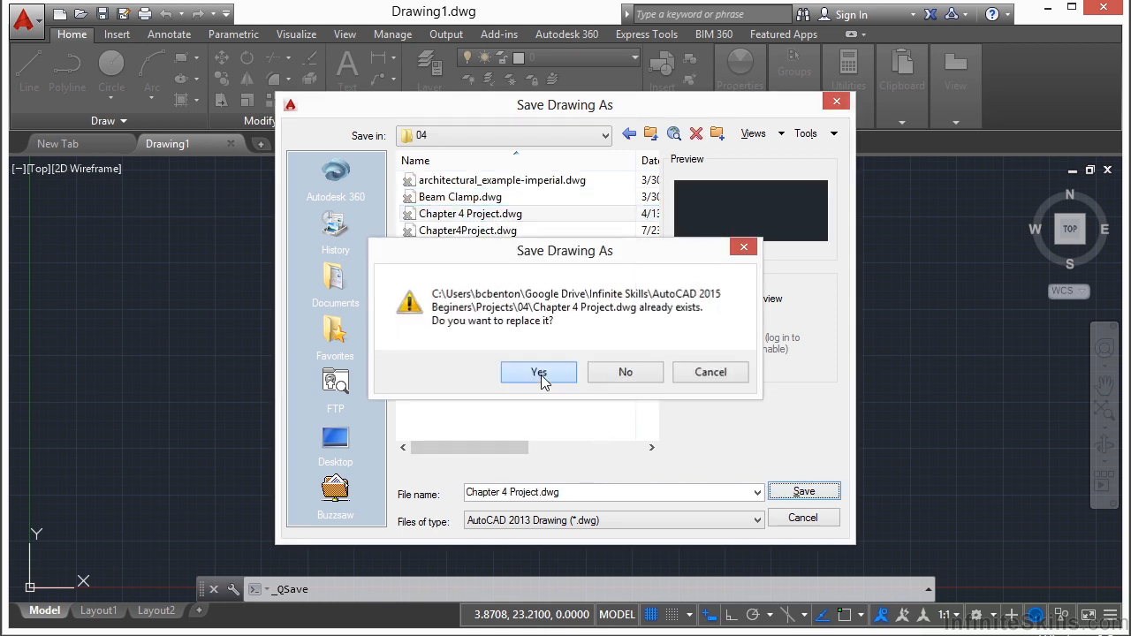
pyautogui.click(539, 373)
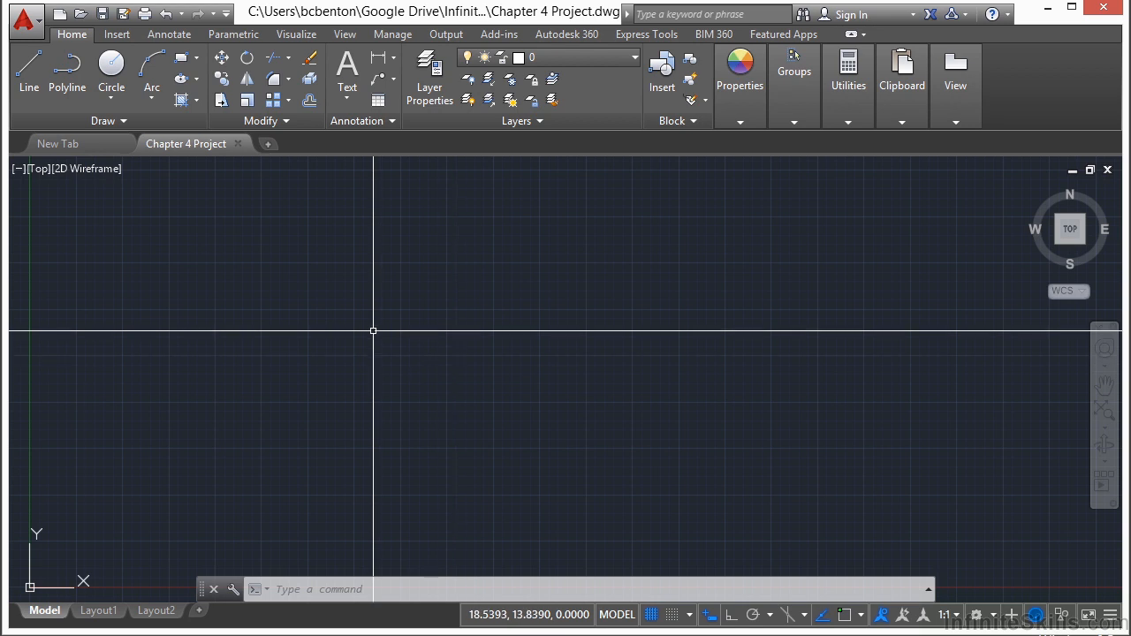
# - Set the drawing units to Architectural length with Inches as the insertion scale, and save the drawing
pyautogui.write('units')
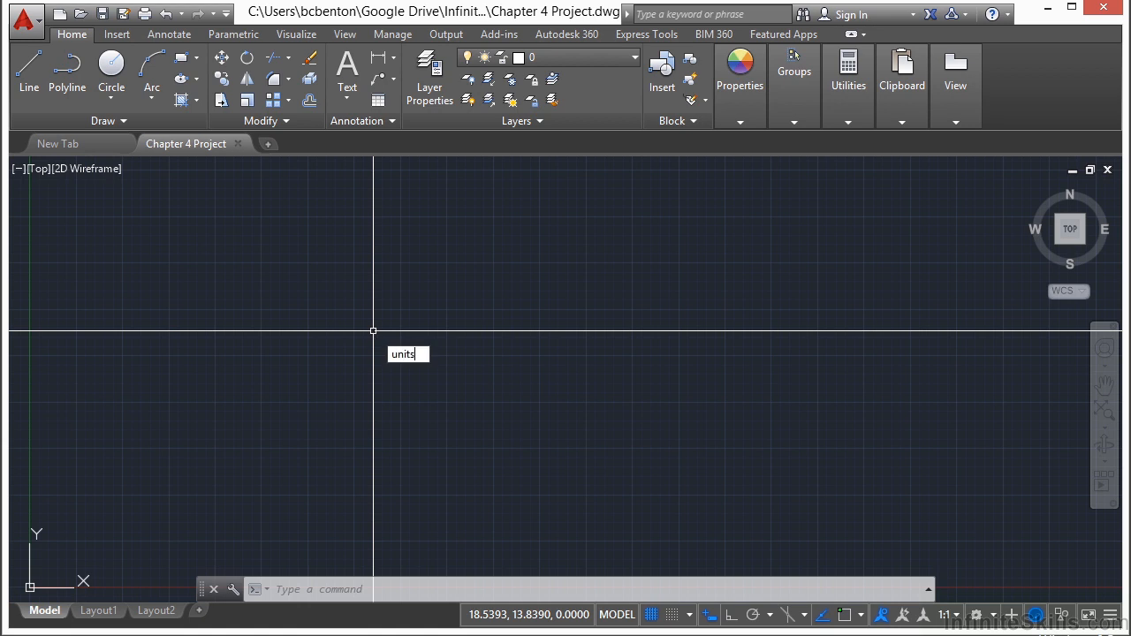
pyautogui.press('Return')
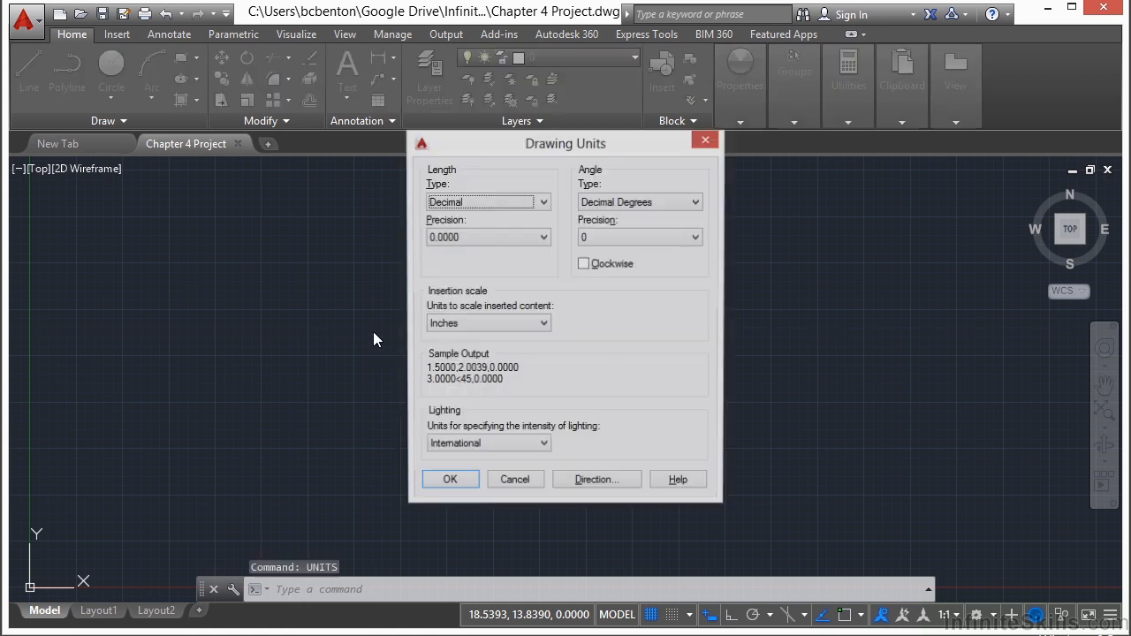
pyautogui.click(544, 203)
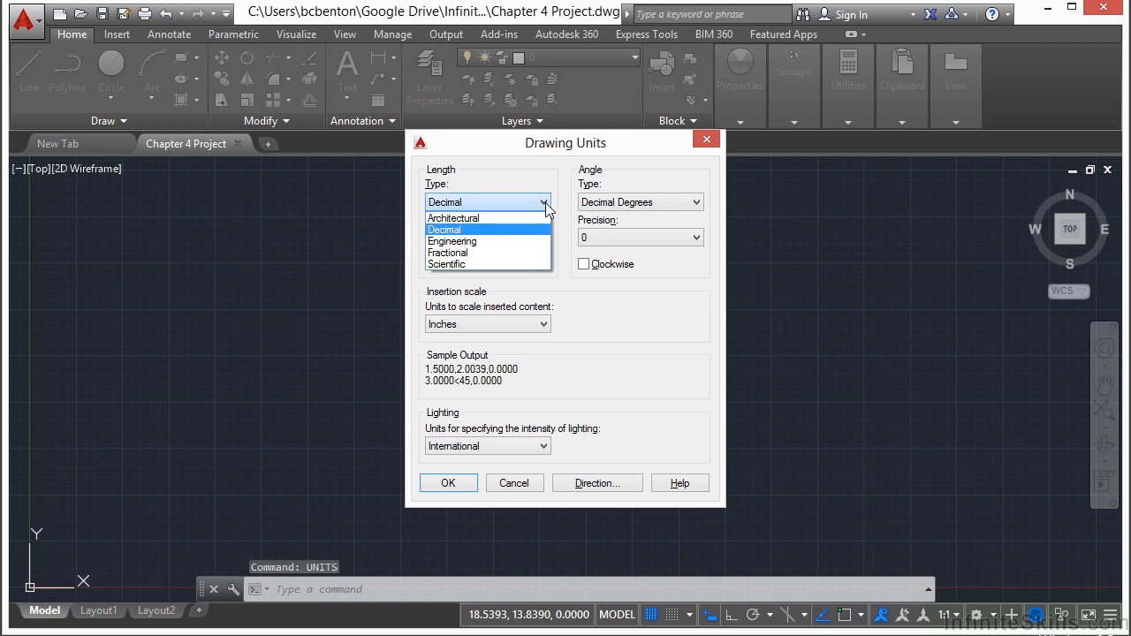
pyautogui.click(505, 221)
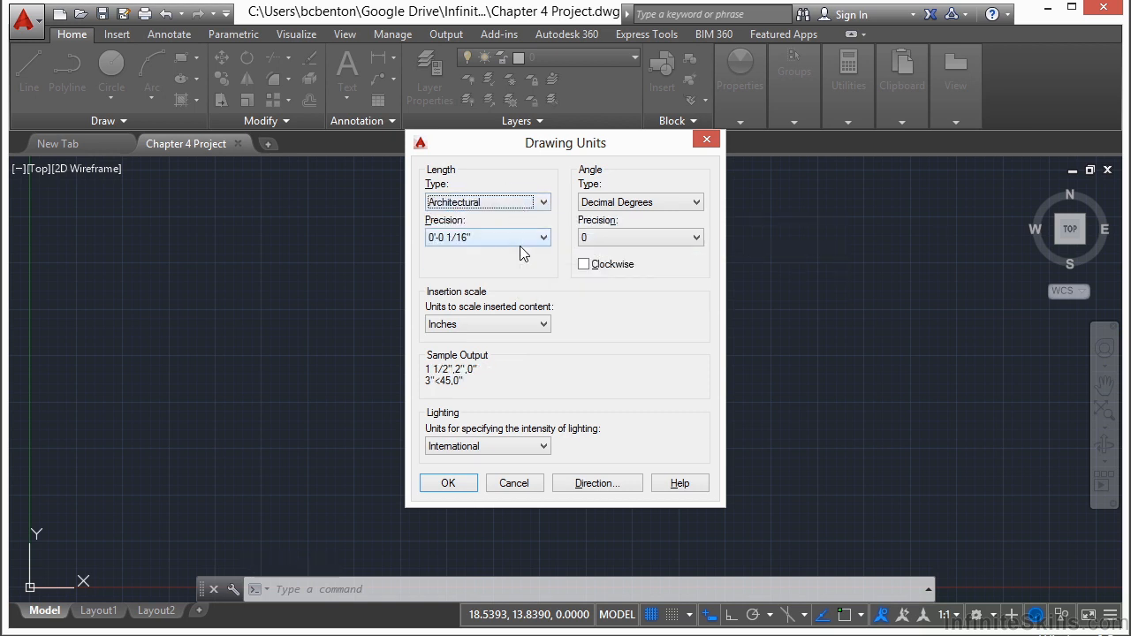
pyautogui.click(544, 324)
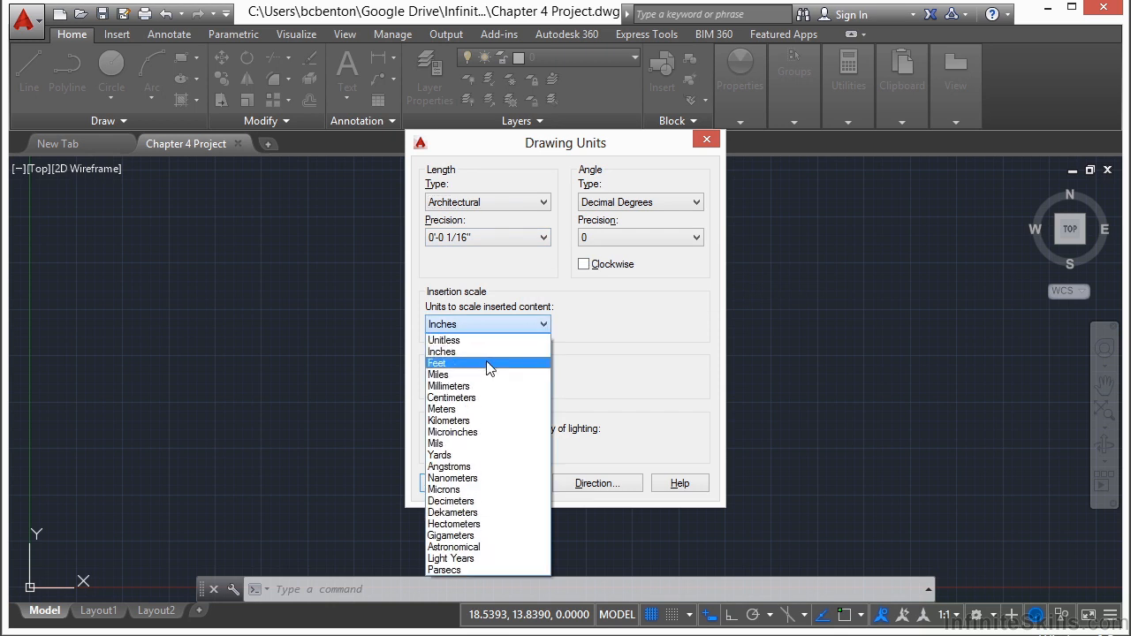
pyautogui.click(494, 349)
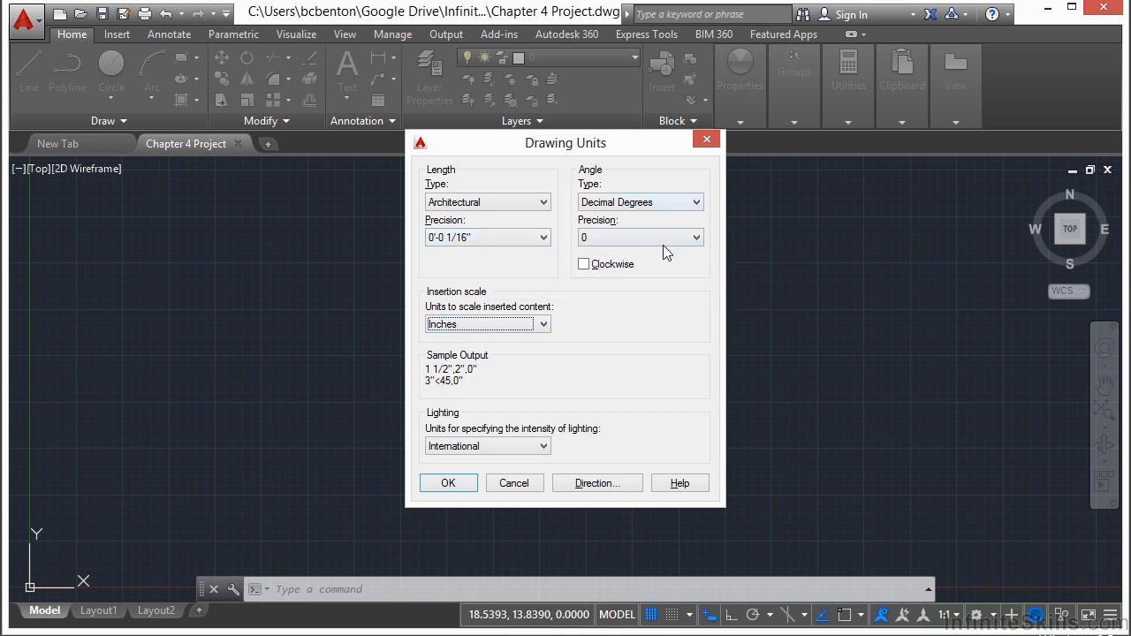
pyautogui.click(449, 485)
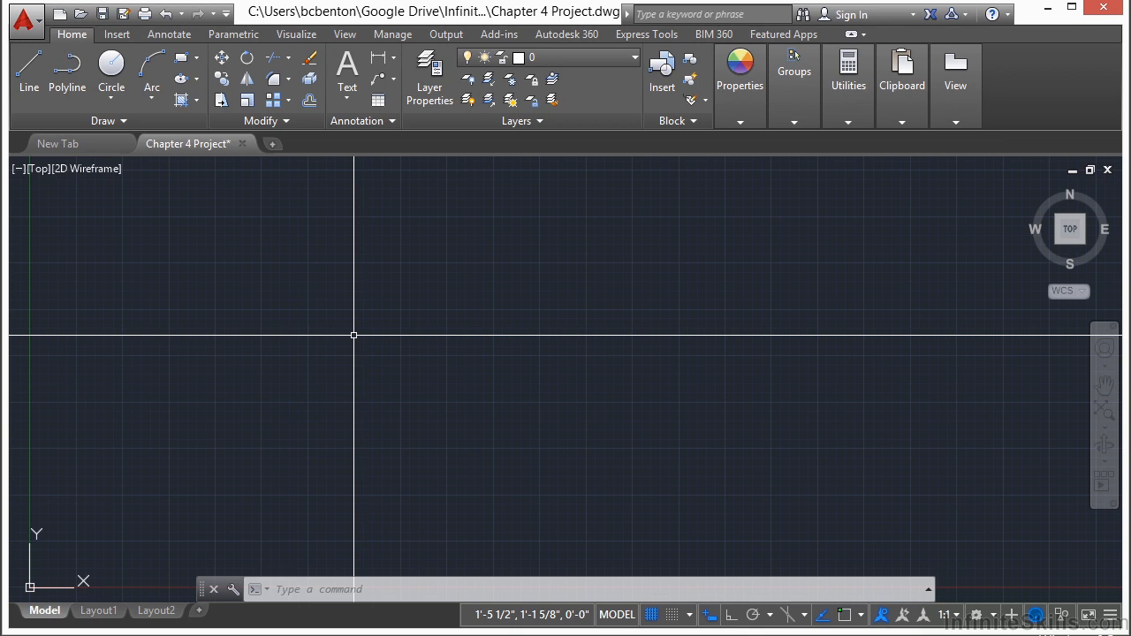
pyautogui.hotkey('ctrl', 's')
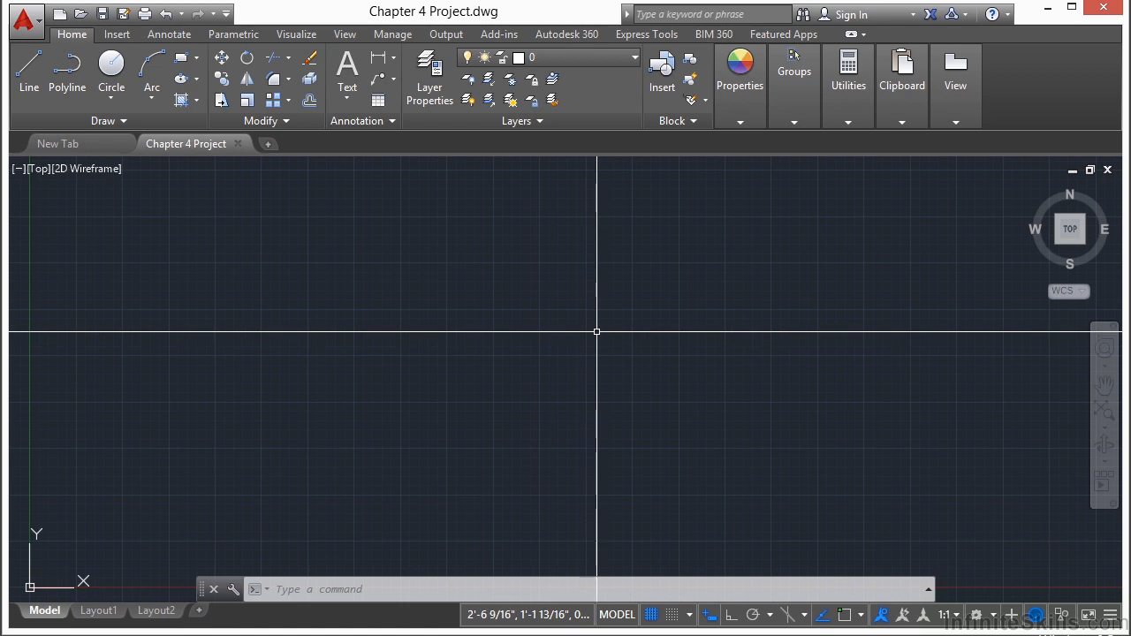
# - Toggle the grid off and on again, and draw a freehand rectangle with its first corner at about 1'-8 7/8", 1'-6 3/4"
pyautogui.click(651, 615)
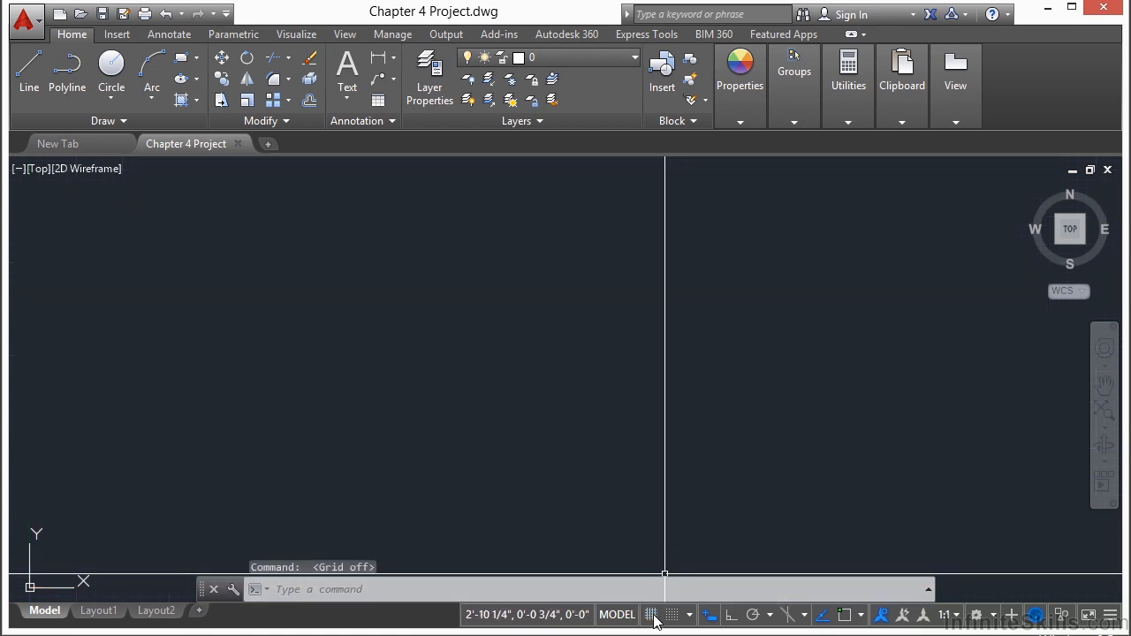
pyautogui.click(652, 616)
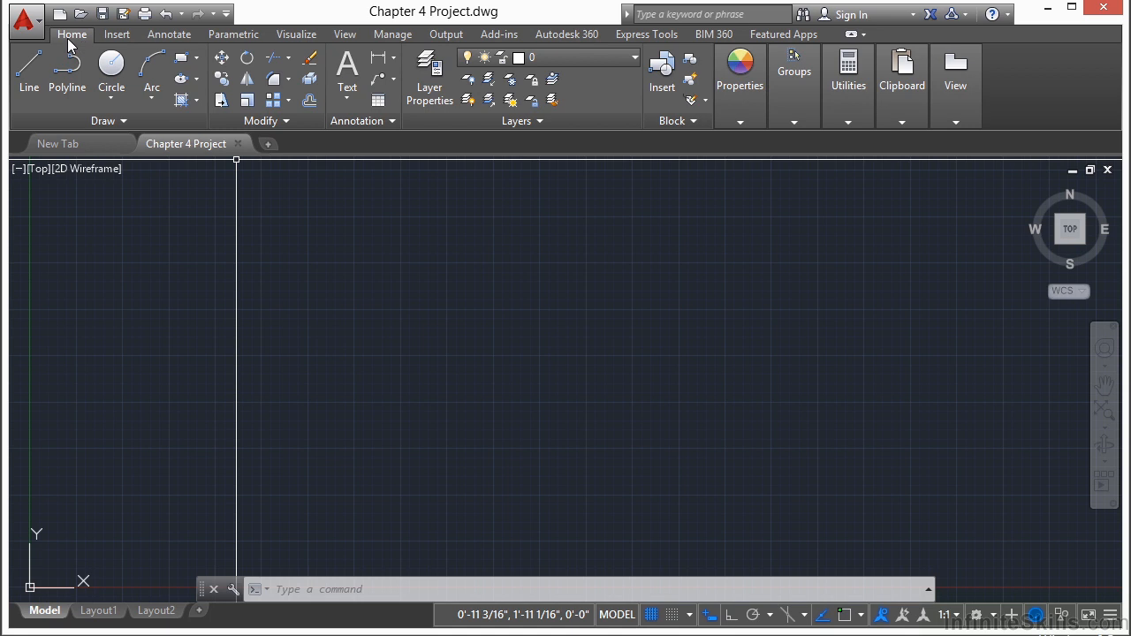
pyautogui.click(180, 62)
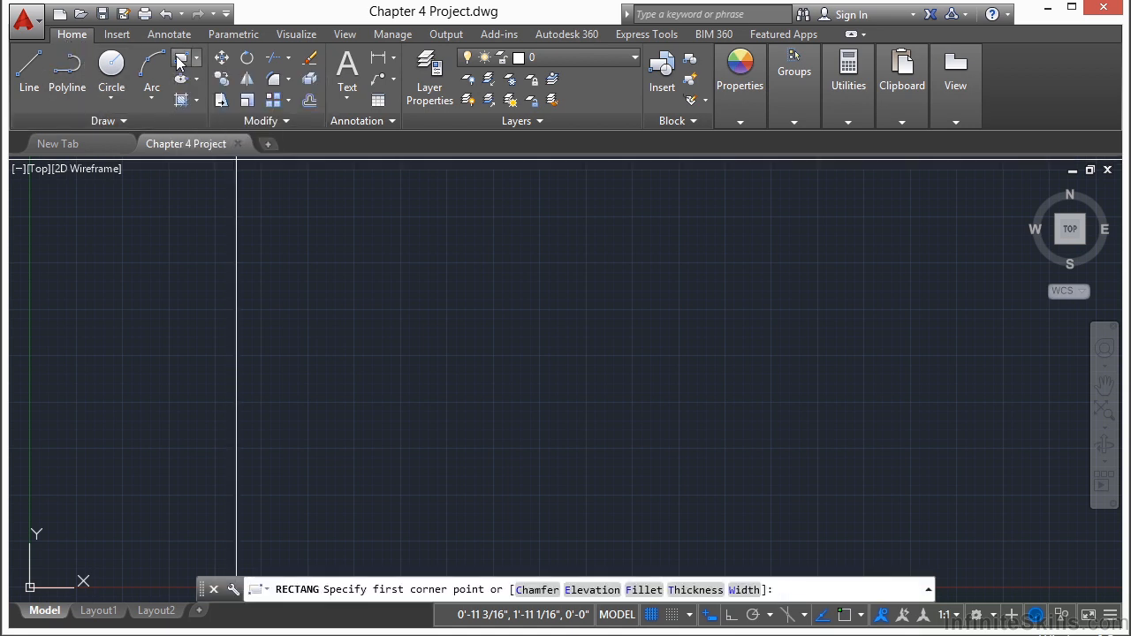
pyautogui.click(416, 240)
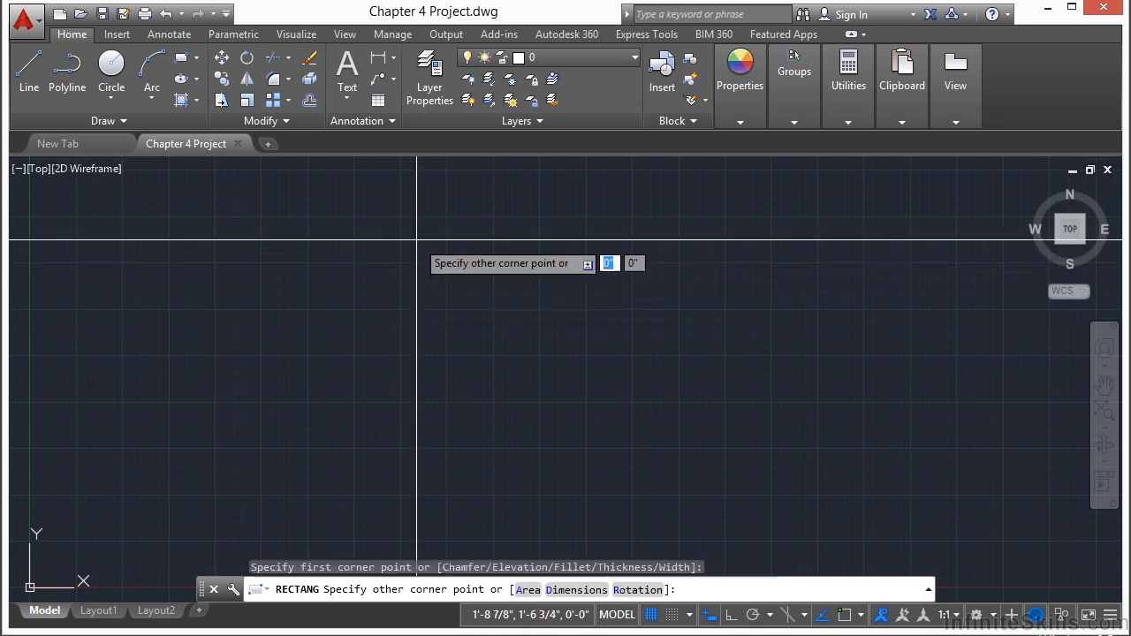
pyautogui.click(646, 378)
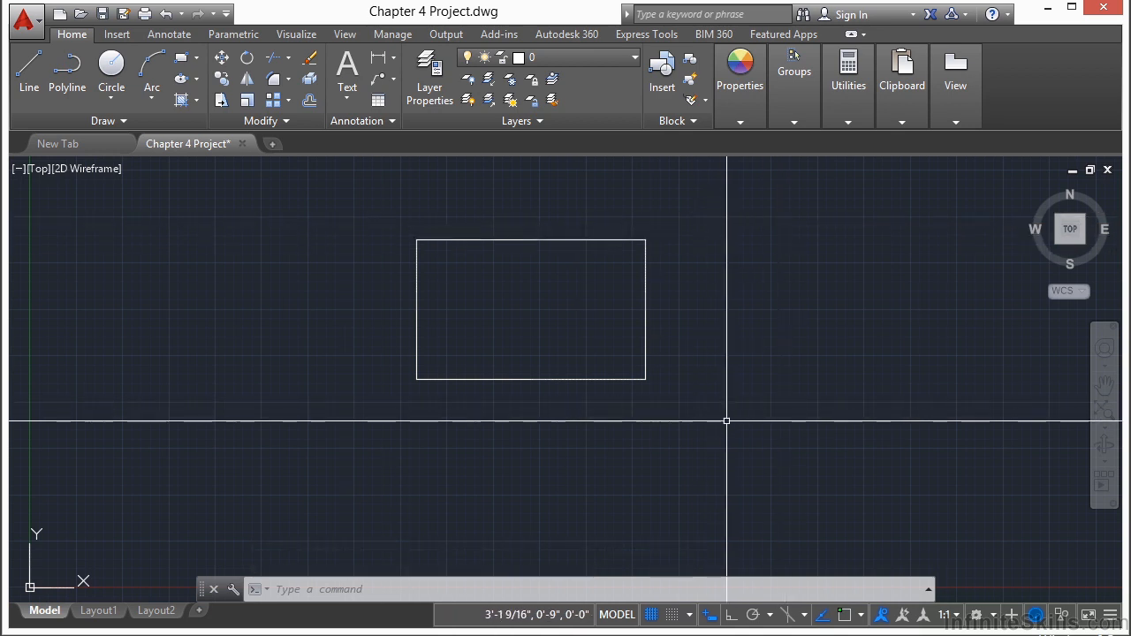
# - Turn on snapping to the drawing grid and set the snap spacing to 10 inches in X and Y
pyautogui.click(673, 615)
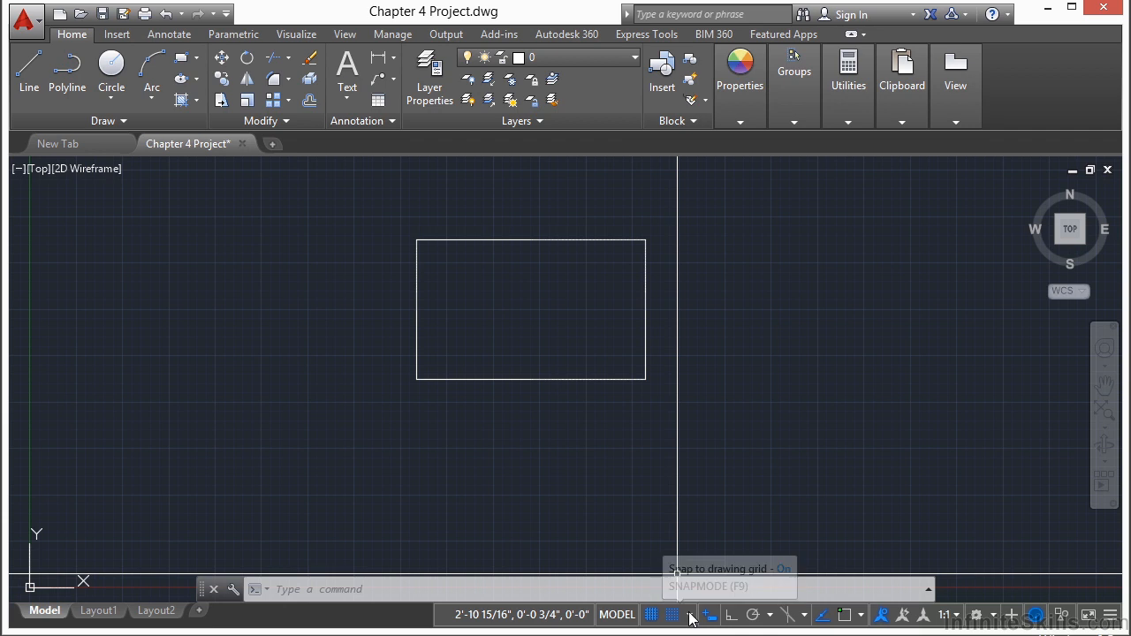
pyautogui.click(689, 615)
pyautogui.click(698, 591)
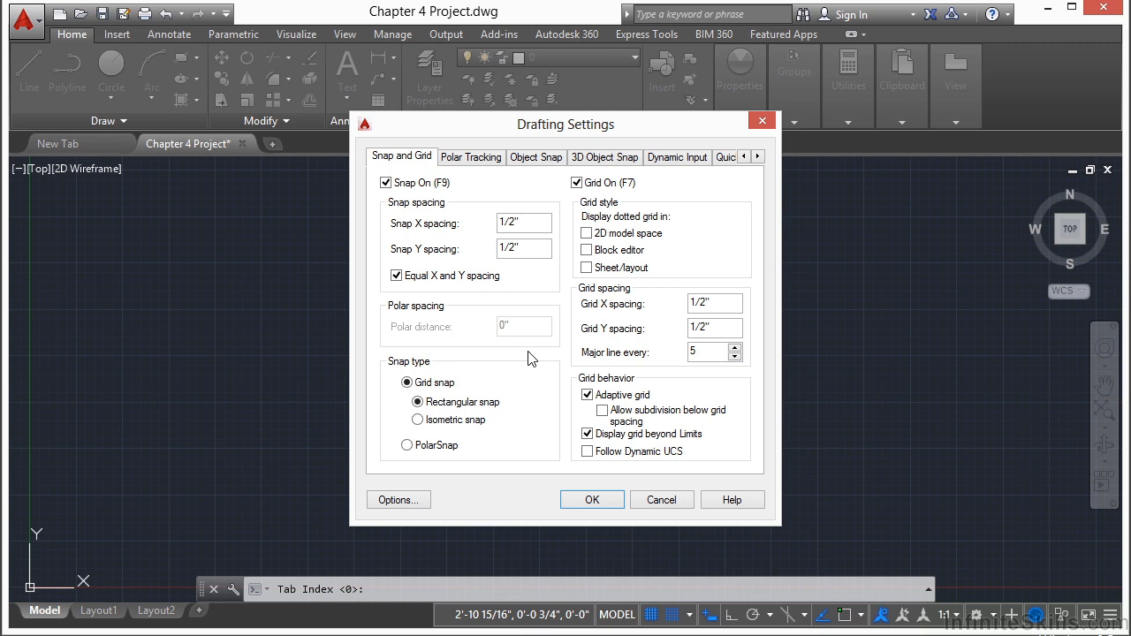
pyautogui.moveTo(606, 124); pyautogui.dragTo(599, 131)
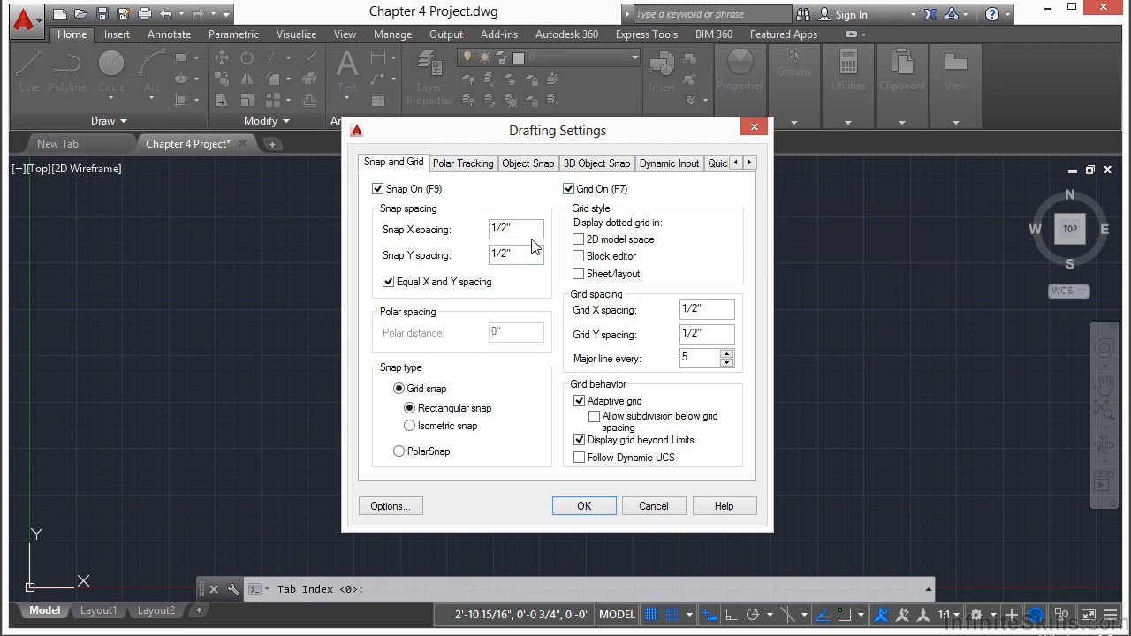
pyautogui.press('BackSpace')
pyautogui.press('BackSpace')
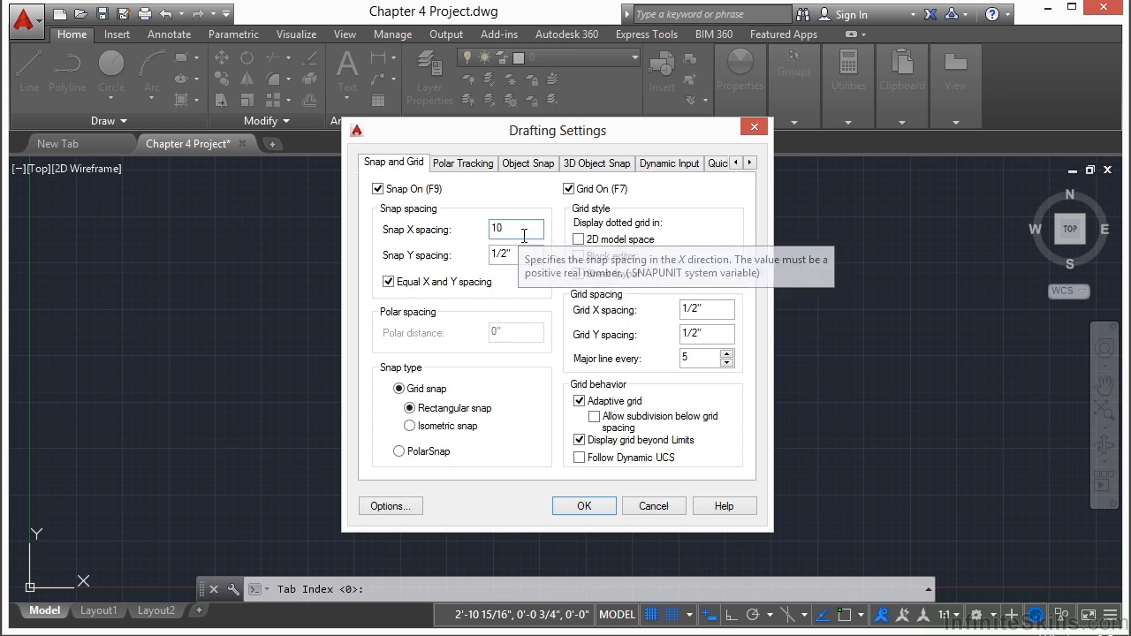
pyautogui.press('Return')
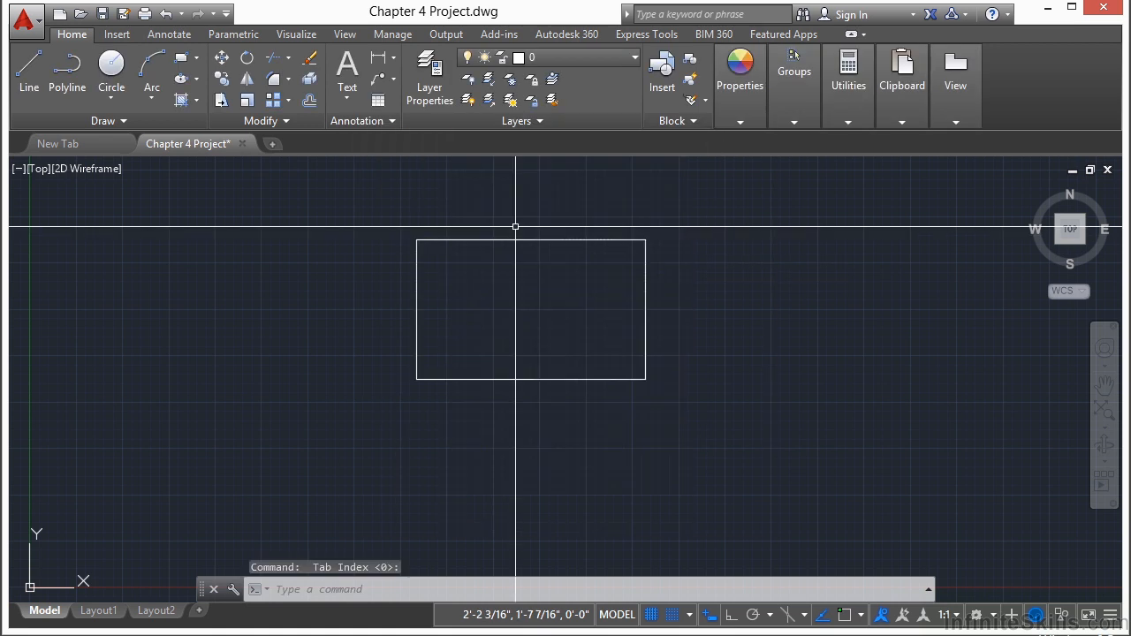
# - Reopen the drafting settings and set the grid spacing to 10 inches in X and Y
pyautogui.write('os')
pyautogui.press('Return')
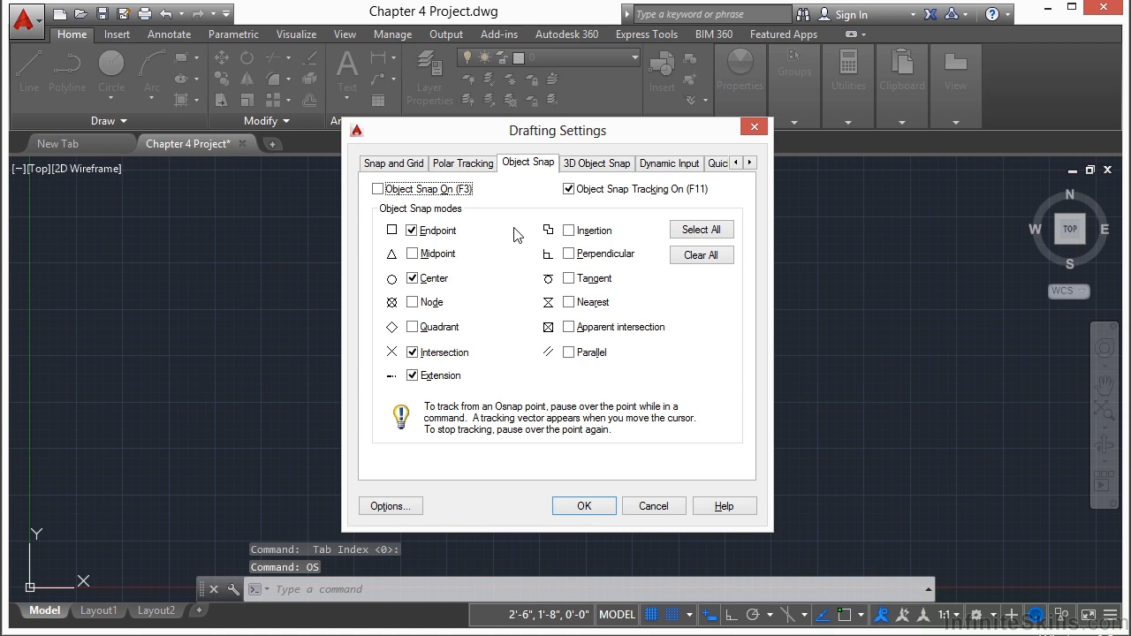
pyautogui.click(403, 166)
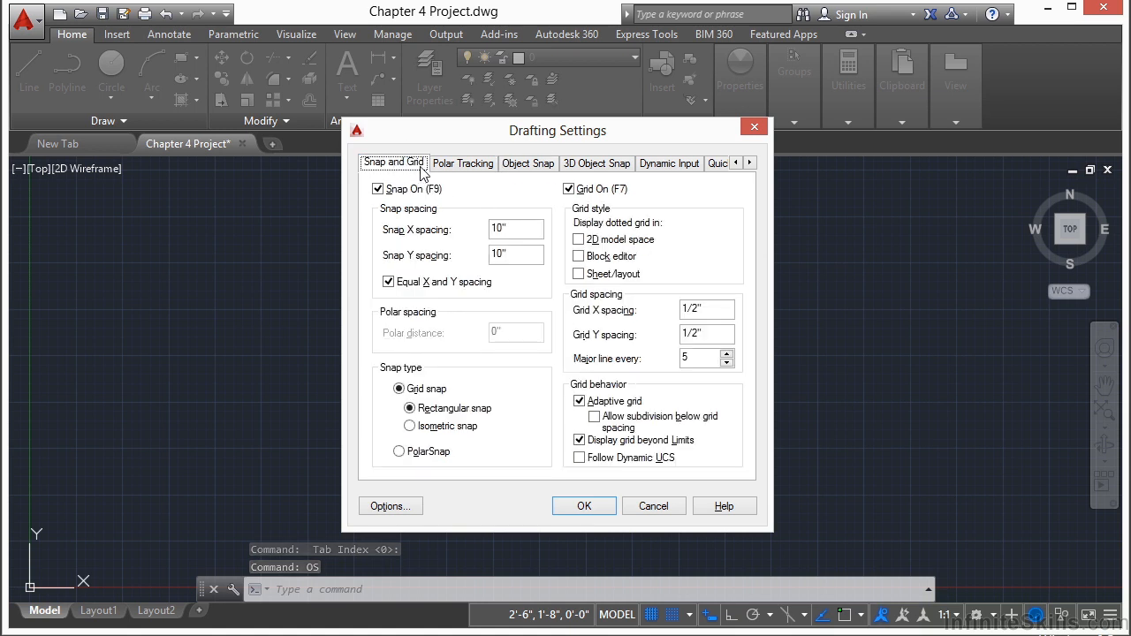
pyautogui.click(542, 232)
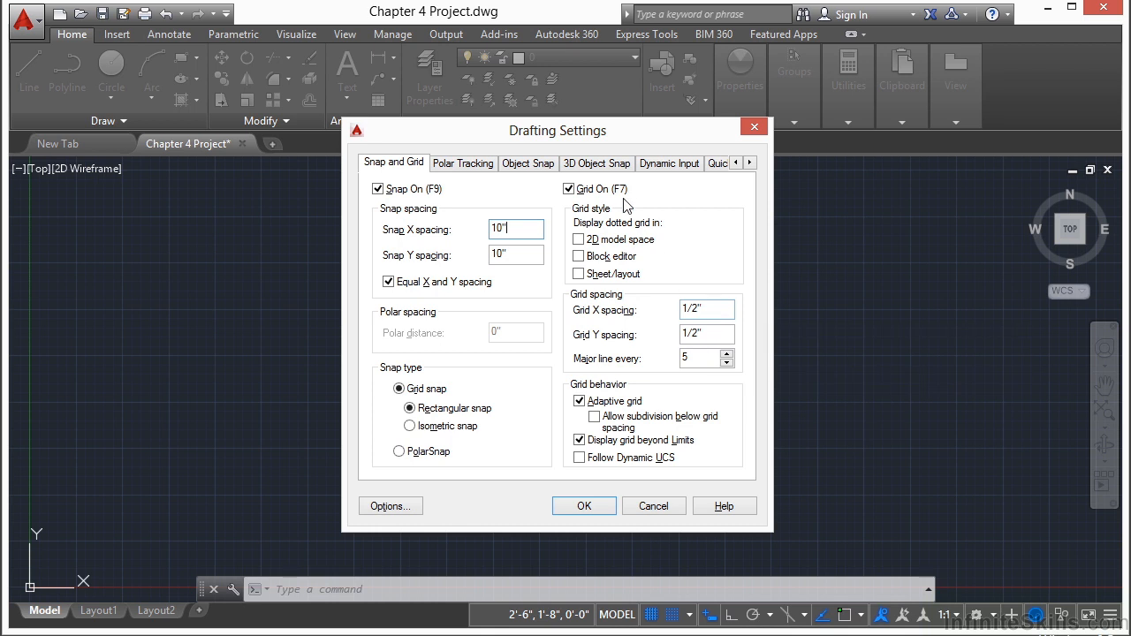
pyautogui.click(729, 311)
pyautogui.press('BackSpace')
pyautogui.press('BackSpace')
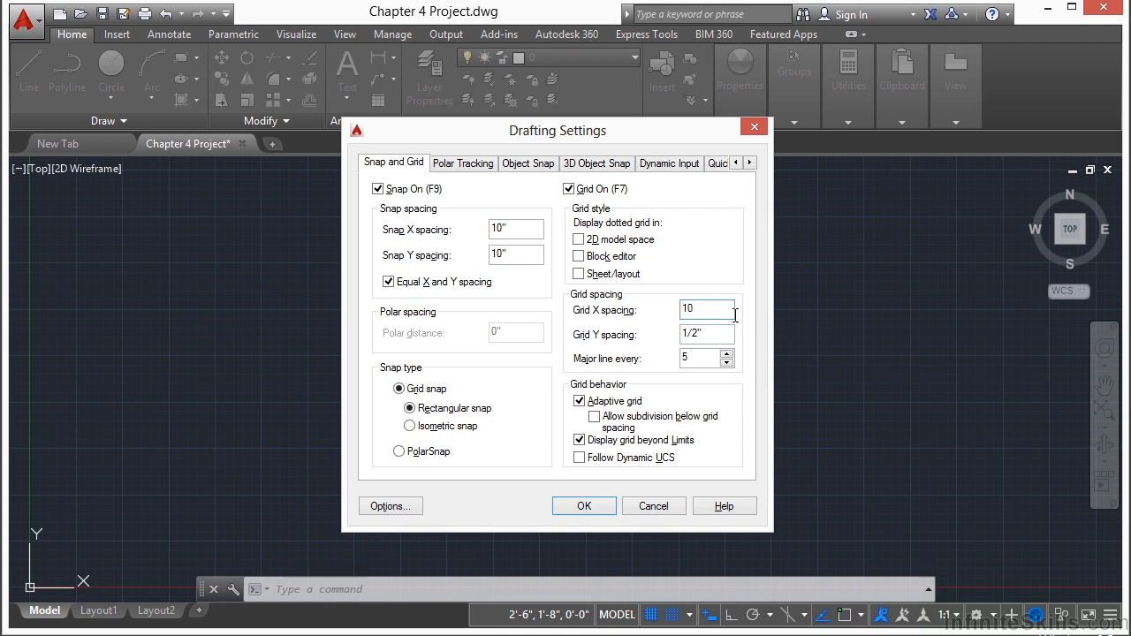
pyautogui.write('0')
pyautogui.click(735, 337)
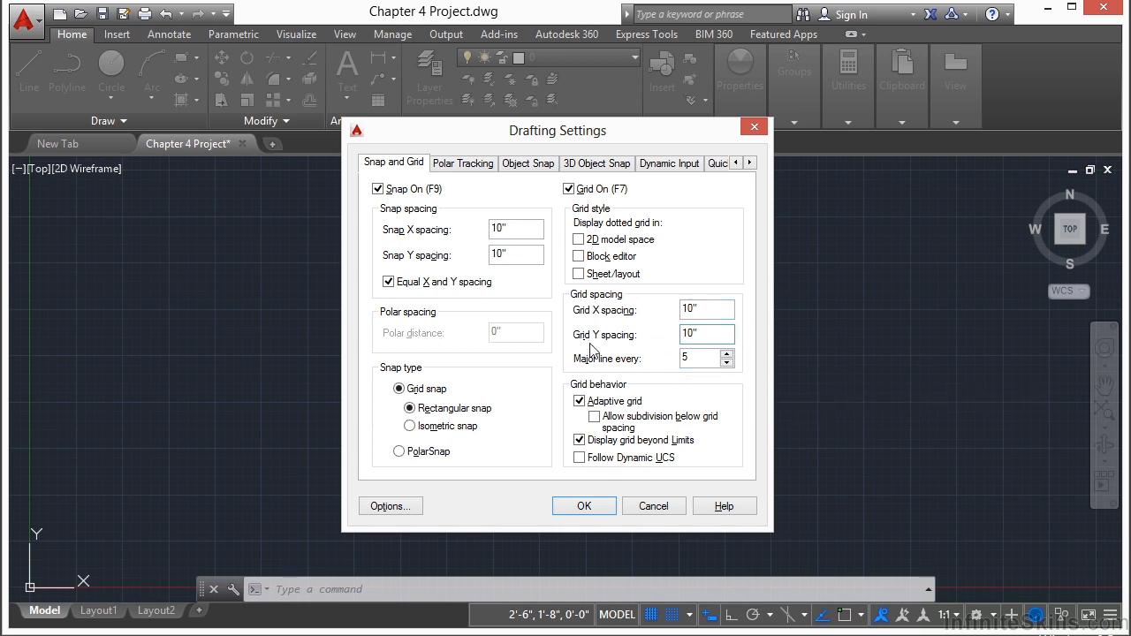
# - Apply the drafting settings and examine the grid around the rectangle and the origin at different magnifications
pyautogui.click(575, 507)
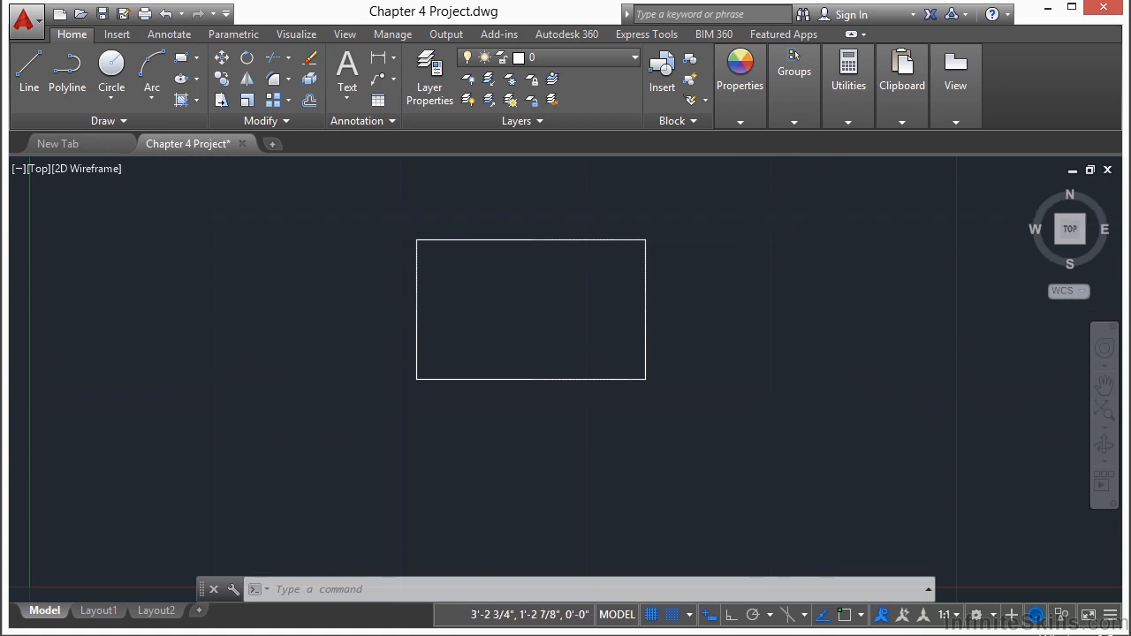
pyautogui.scroll(-4, 747, 311)
pyautogui.scroll(5, 747, 311)
pyautogui.scroll(-6, 747, 311)
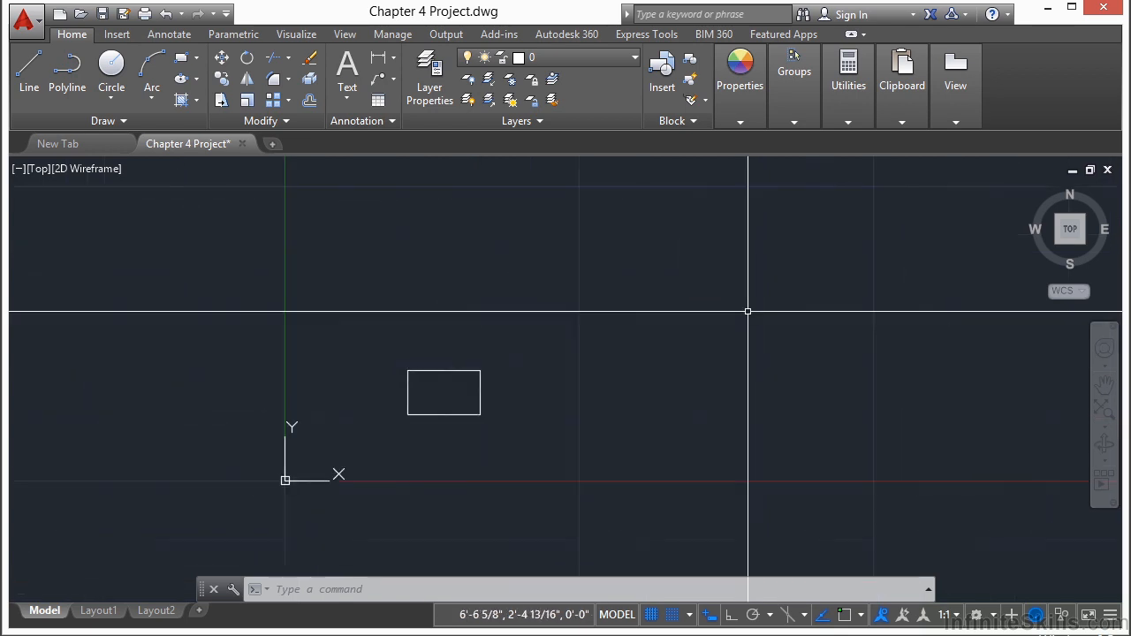
pyautogui.scroll(4, 380, 413)
pyautogui.moveTo(380, 414); pyautogui.dragTo(412, 396, button='middle')
pyautogui.scroll(-4, 475, 362)
pyautogui.scroll(-2, 566, 352)
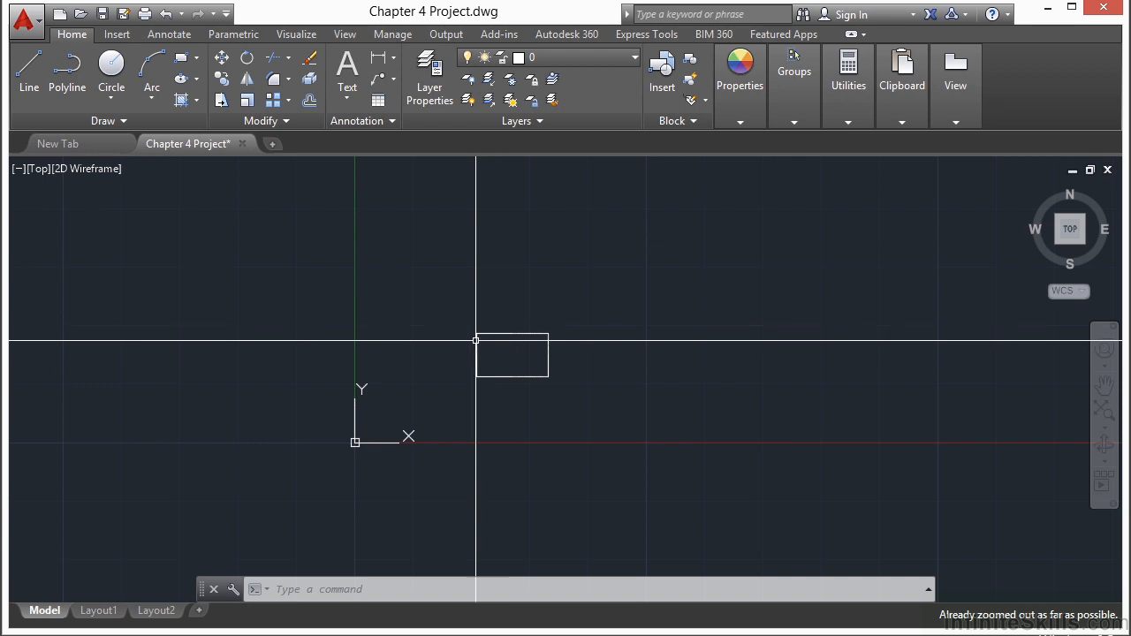
pyautogui.scroll(2, 394, 348)
pyautogui.scroll(-2, 396, 350)
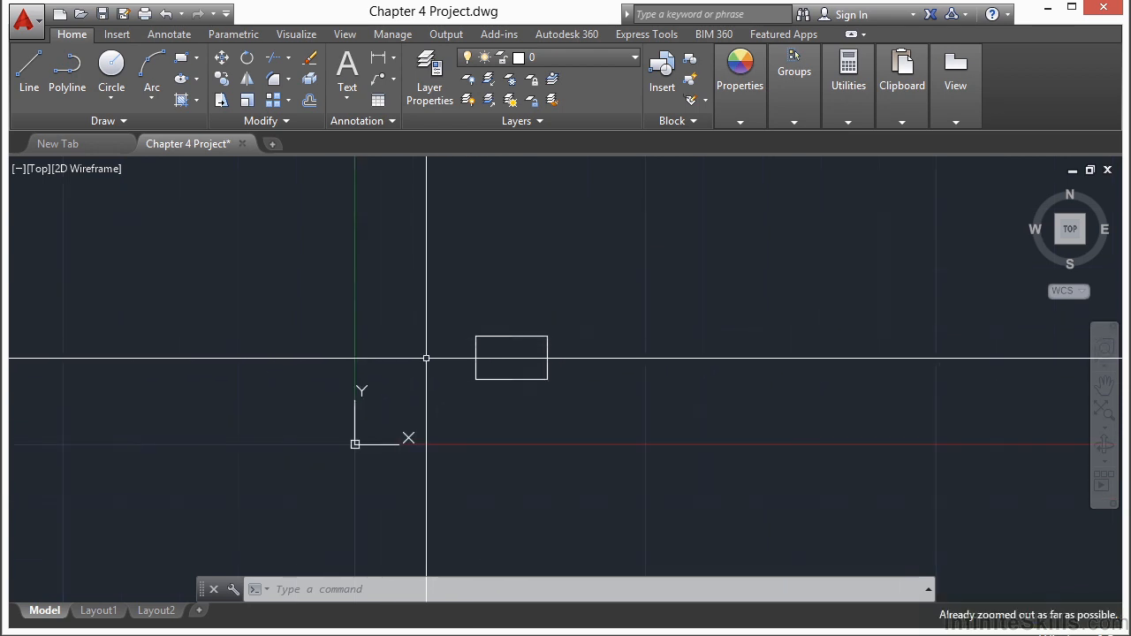
pyautogui.scroll(2, 434, 366)
pyautogui.moveTo(440, 363)
pyautogui.mouseDown(button='middle')
pyautogui.moveTo(599, 336)
pyautogui.moveTo(303, 330)
pyautogui.moveTo(494, 354)
pyautogui.moveTo(624, 333)
pyautogui.moveTo(436, 389)
pyautogui.moveTo(467, 381)
pyautogui.moveTo(439, 369)
pyautogui.moveTo(451, 371)
pyautogui.mouseUp(button='middle')
pyautogui.scroll(-2, 619, 341)
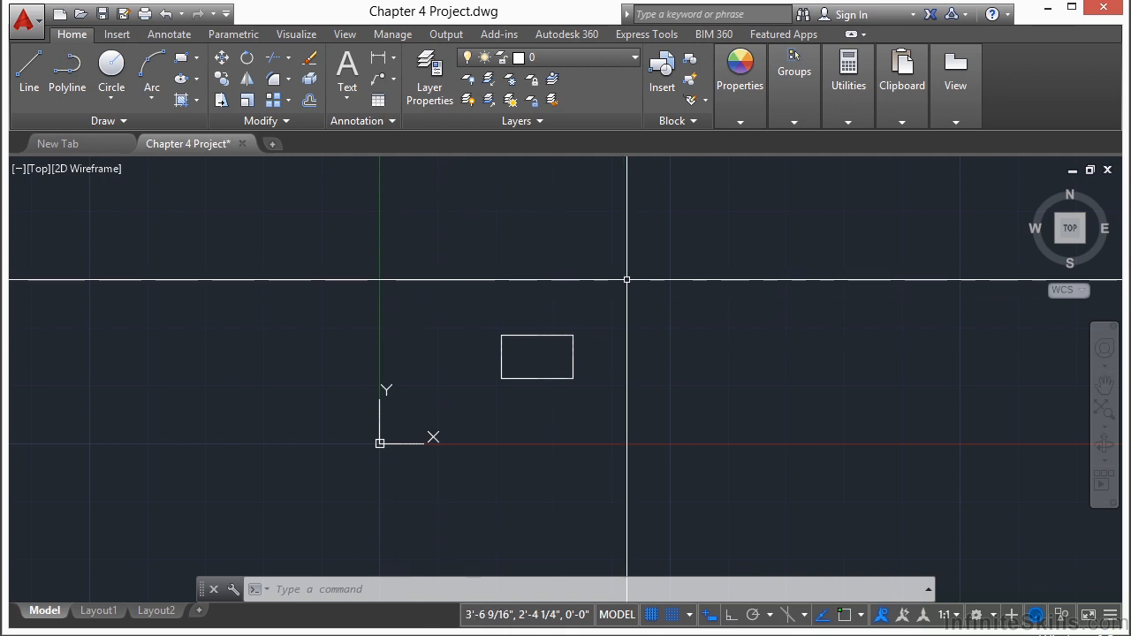
# - Regenerate the whole drawing with REGENALL and check the grid display around the origin
pyautogui.write('rea')
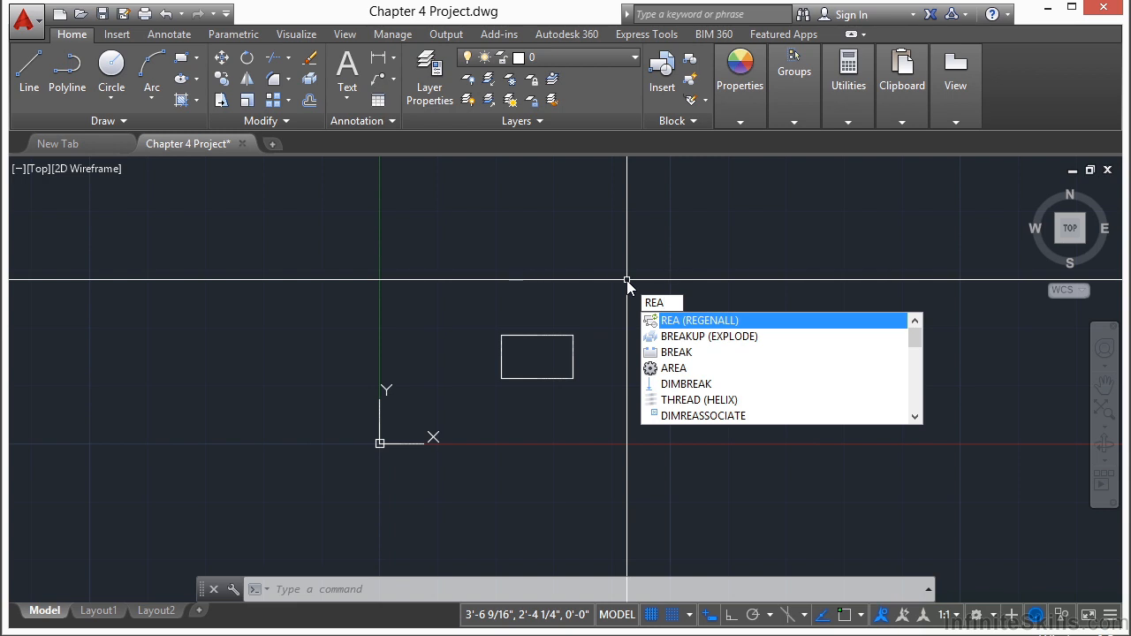
pyautogui.press('Return')
pyautogui.scroll(-4, 409, 379)
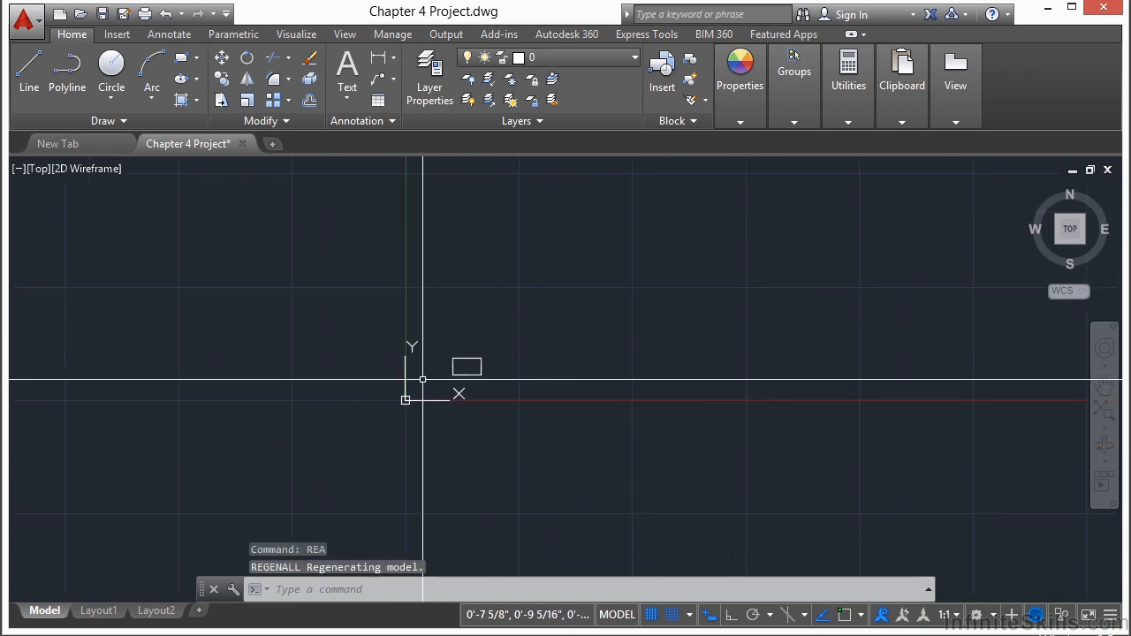
pyautogui.scroll(2, 425, 370)
pyautogui.scroll(-2, 425, 369)
pyautogui.scroll(2, 427, 373)
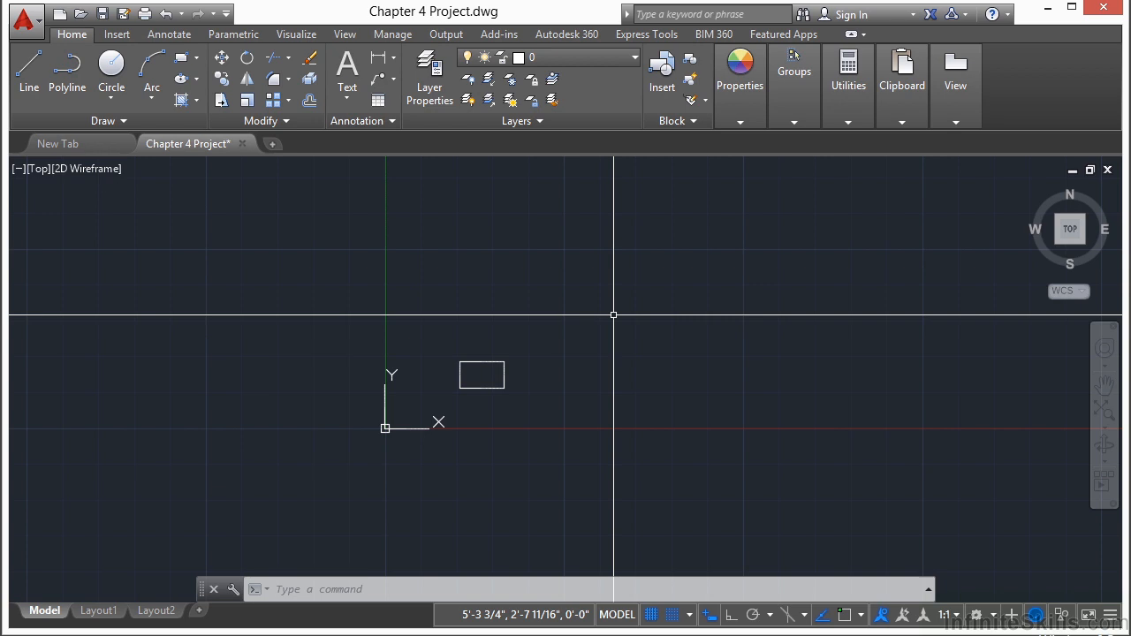
# - Erase the freehand rectangle near the origin
pyautogui.scroll(2, 510, 374)
pyautogui.click(471, 355)
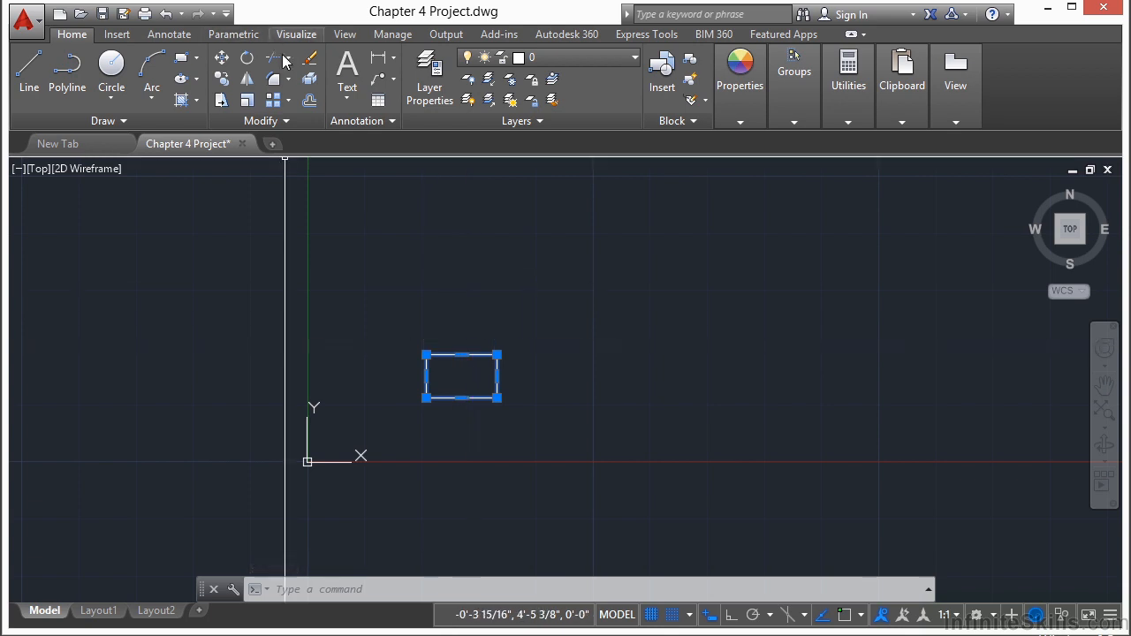
pyautogui.click(311, 63)
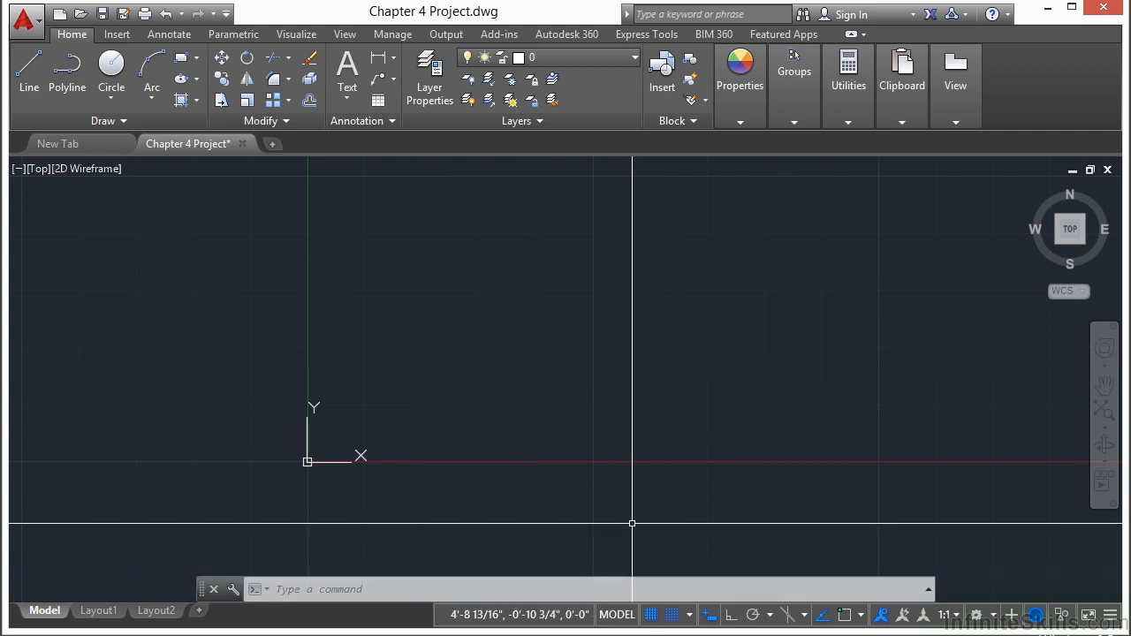
# - Draw a right triangle with legs one major grid square long, its right angle on the X axis two major squares from the origin
pyautogui.moveTo(506, 341)
pyautogui.mouseDown(button='middle')
pyautogui.moveTo(420, 382)
pyautogui.moveTo(362, 379)
pyautogui.mouseUp(button='middle')
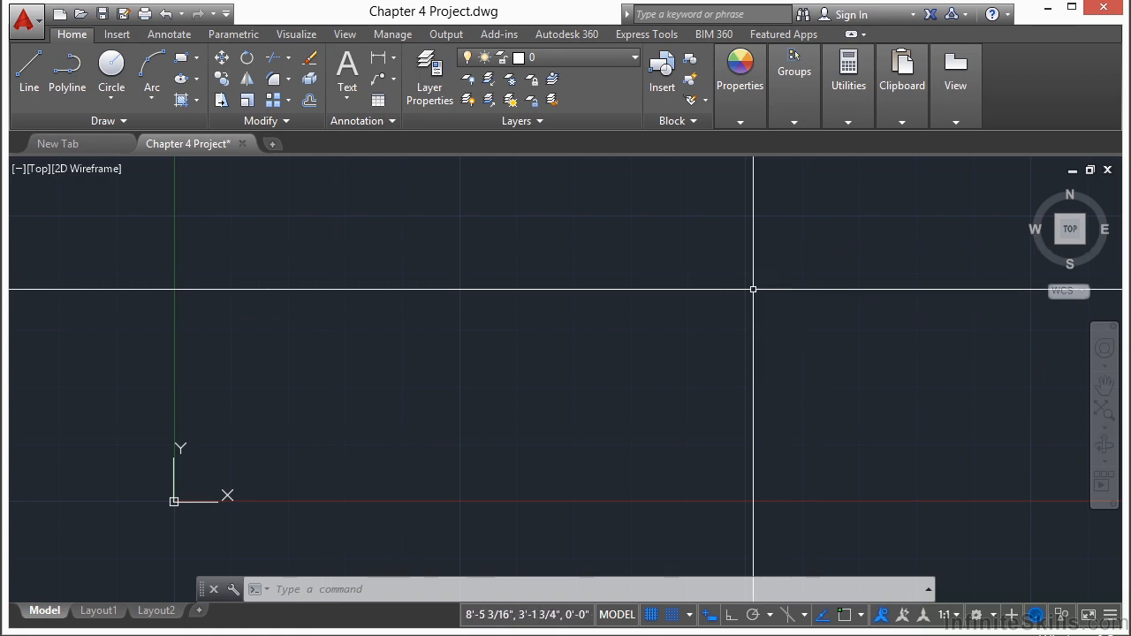
pyautogui.moveTo(828, 373); pyautogui.dragTo(777, 352, button='middle')
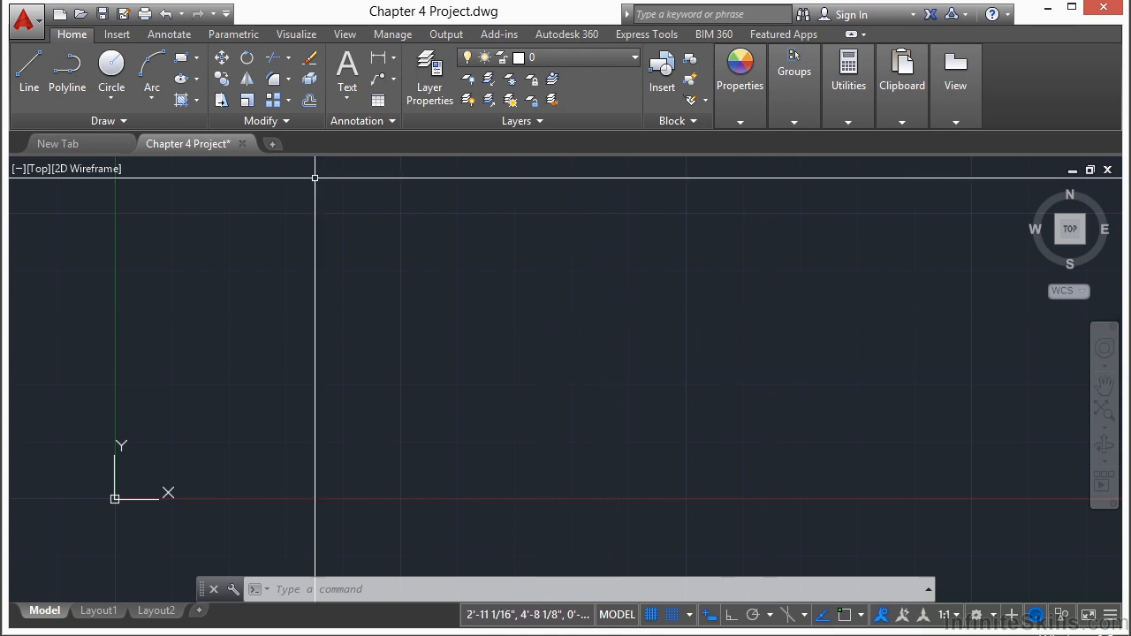
pyautogui.click(27, 80)
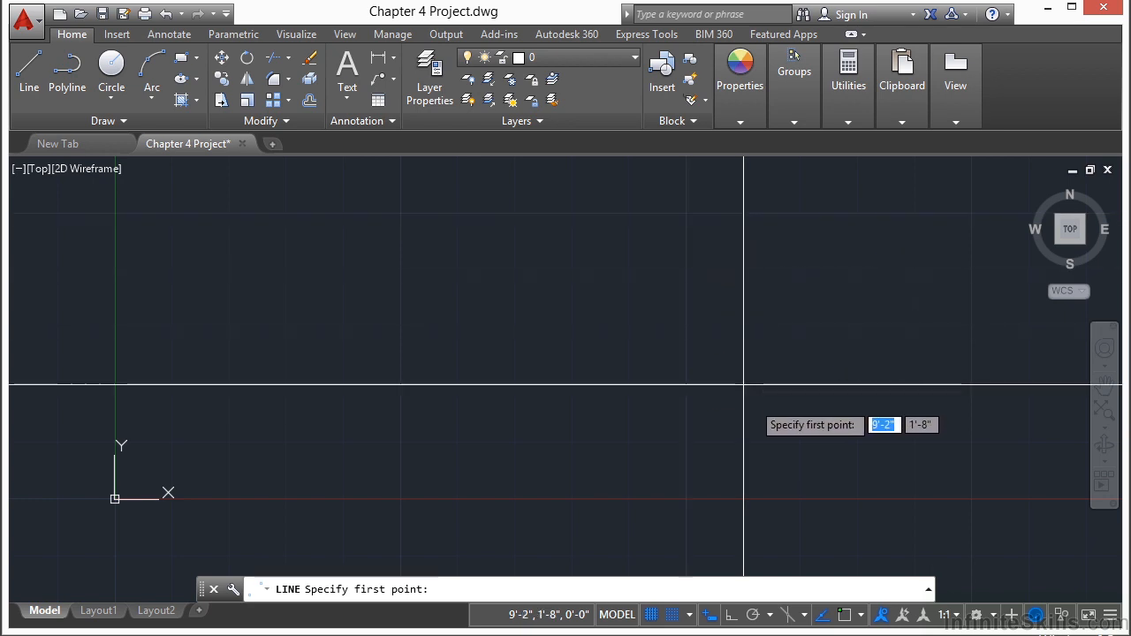
pyautogui.click(687, 213)
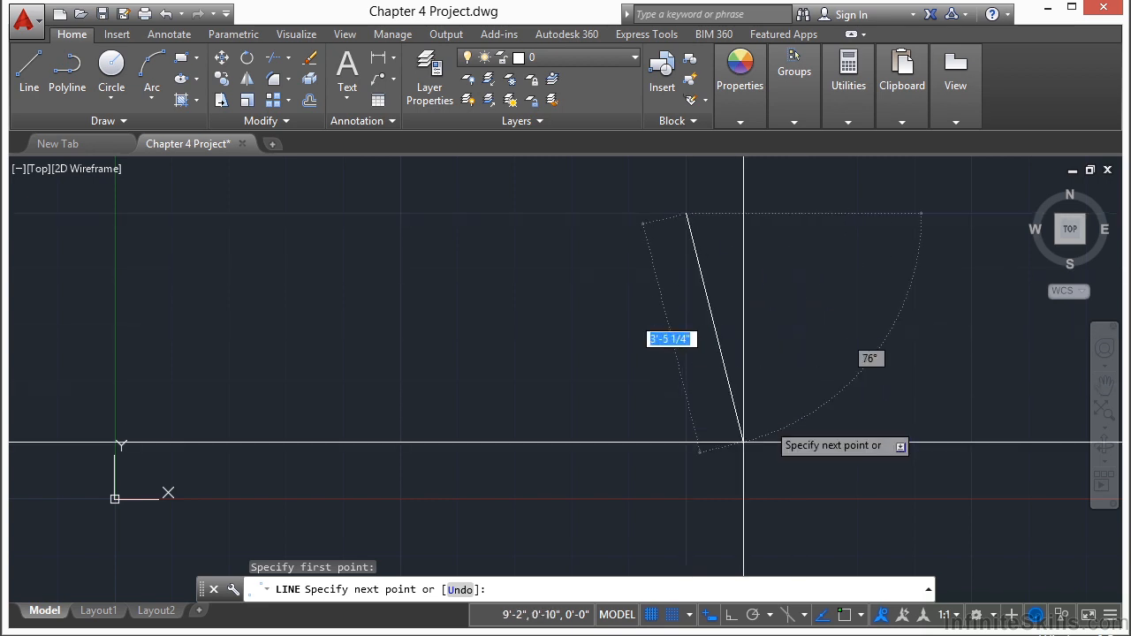
pyautogui.click(686, 497)
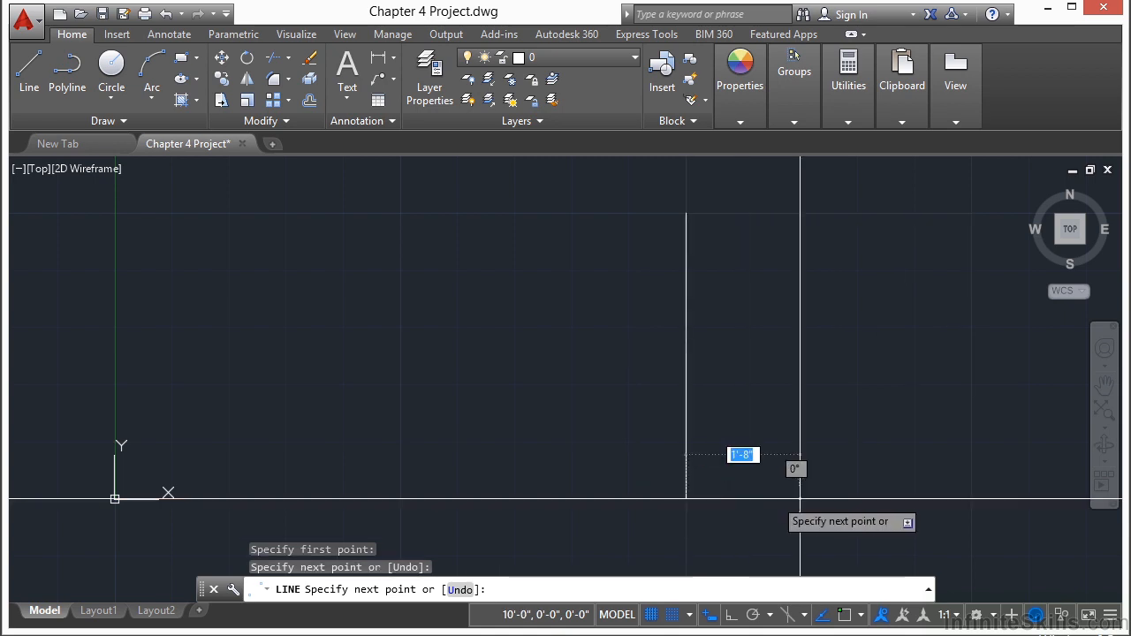
pyautogui.click(972, 499)
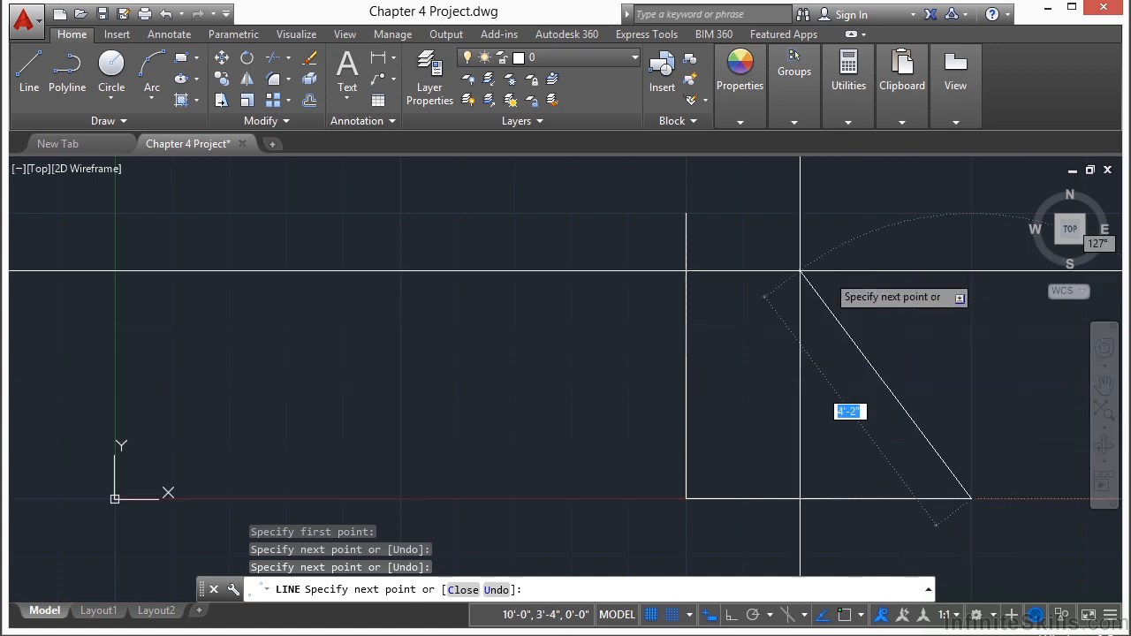
pyautogui.click(686, 213)
pyautogui.press('Return')
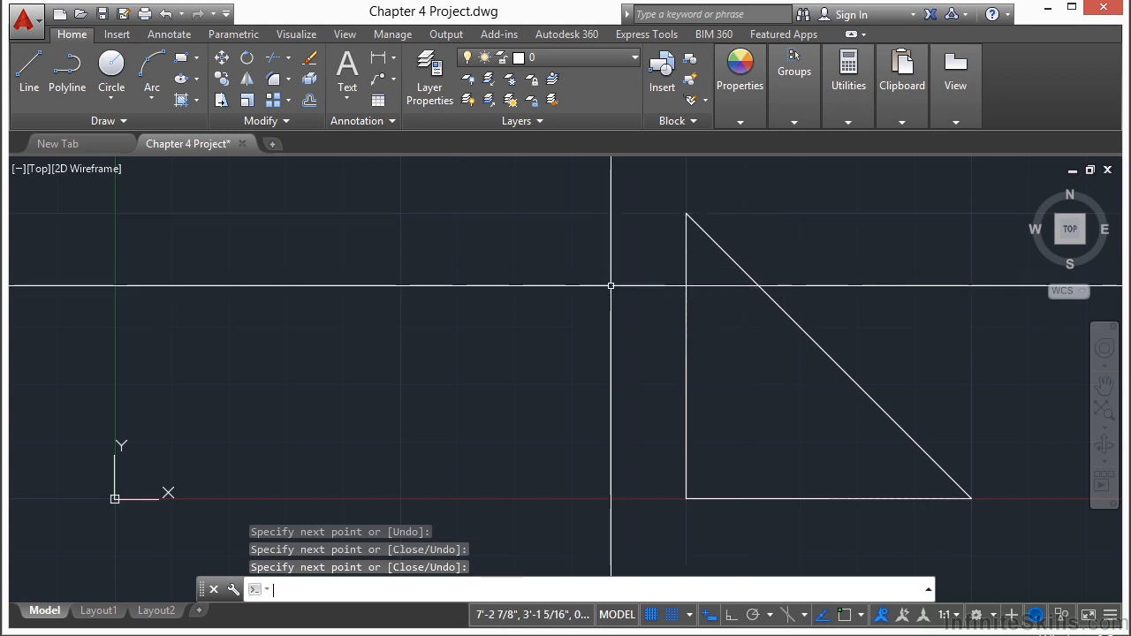
# - Draw a narrower right triangle with lines starting at 15'-0", 0'-0", two grid squares wide and one major grid square high
pyautogui.scroll(-4, 486, 319)
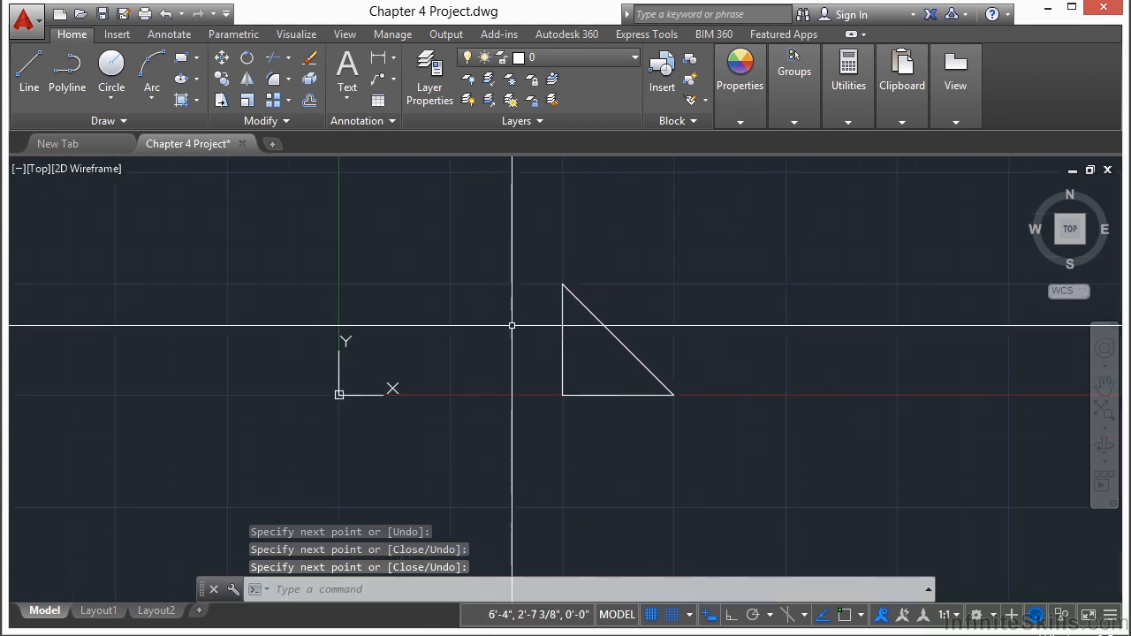
pyautogui.moveTo(700, 344); pyautogui.dragTo(554, 346, button='middle')
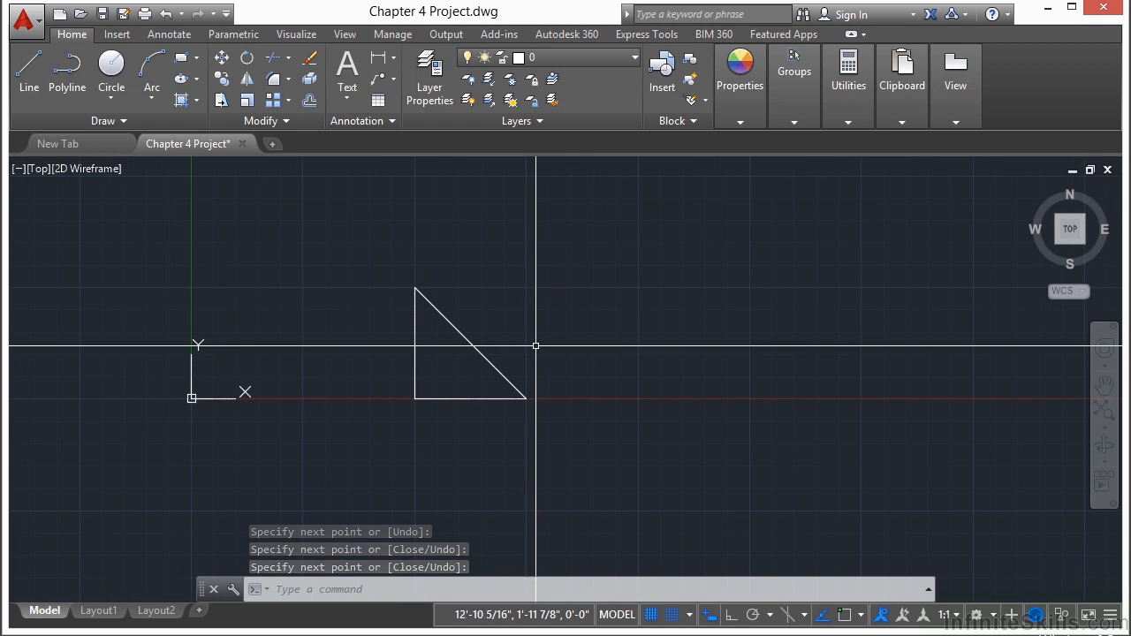
pyautogui.scroll(2, 538, 344)
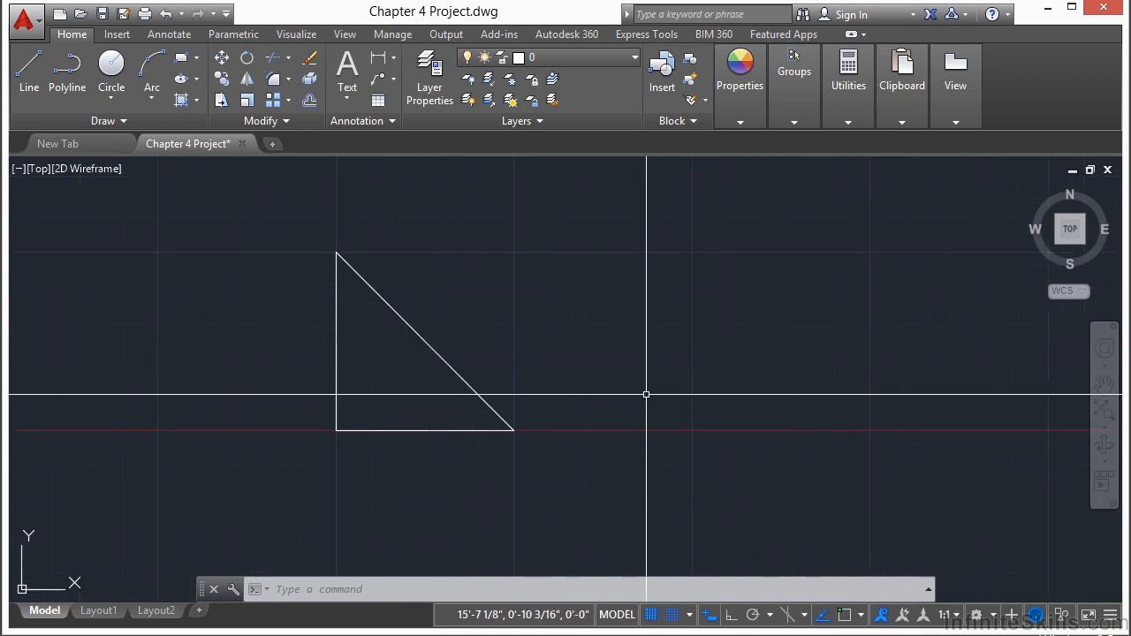
pyautogui.write('l')
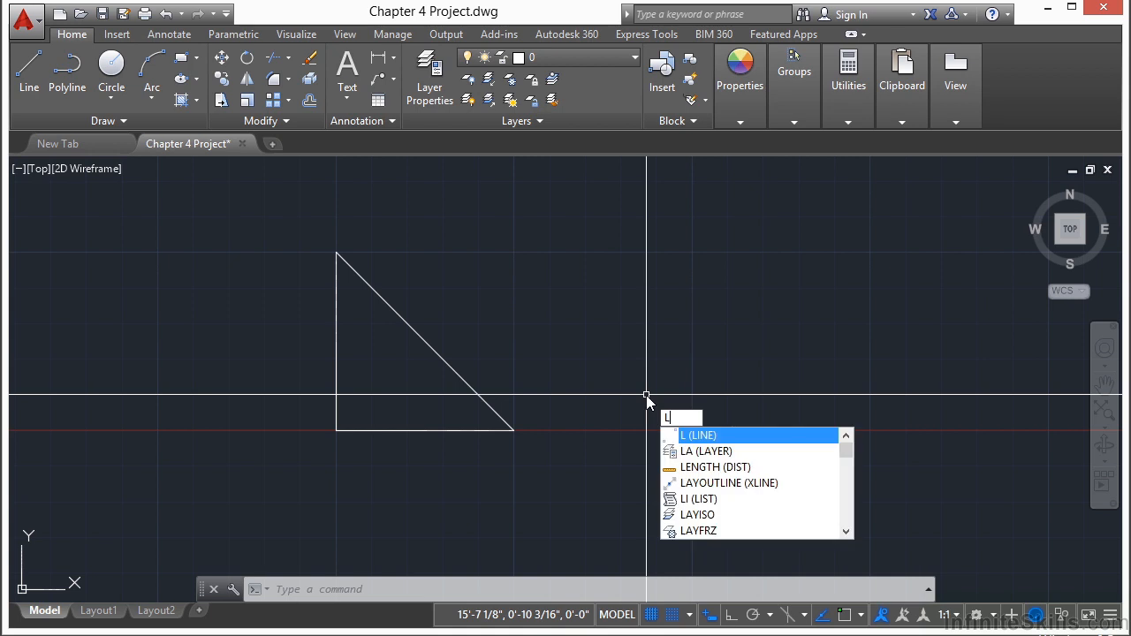
pyautogui.press('Return')
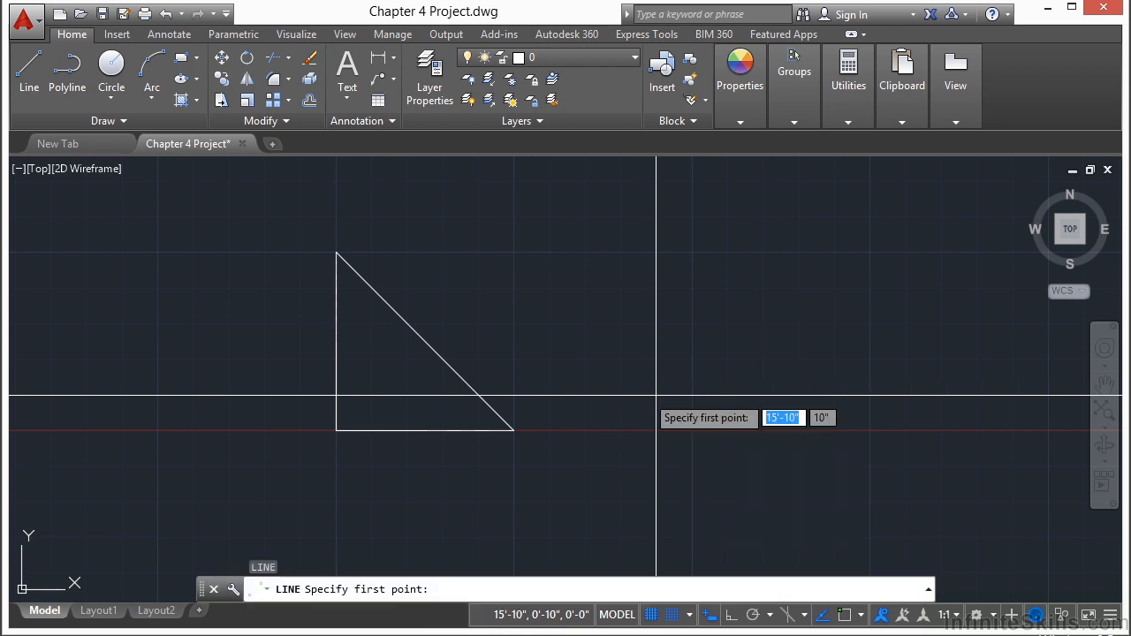
pyautogui.click(621, 430)
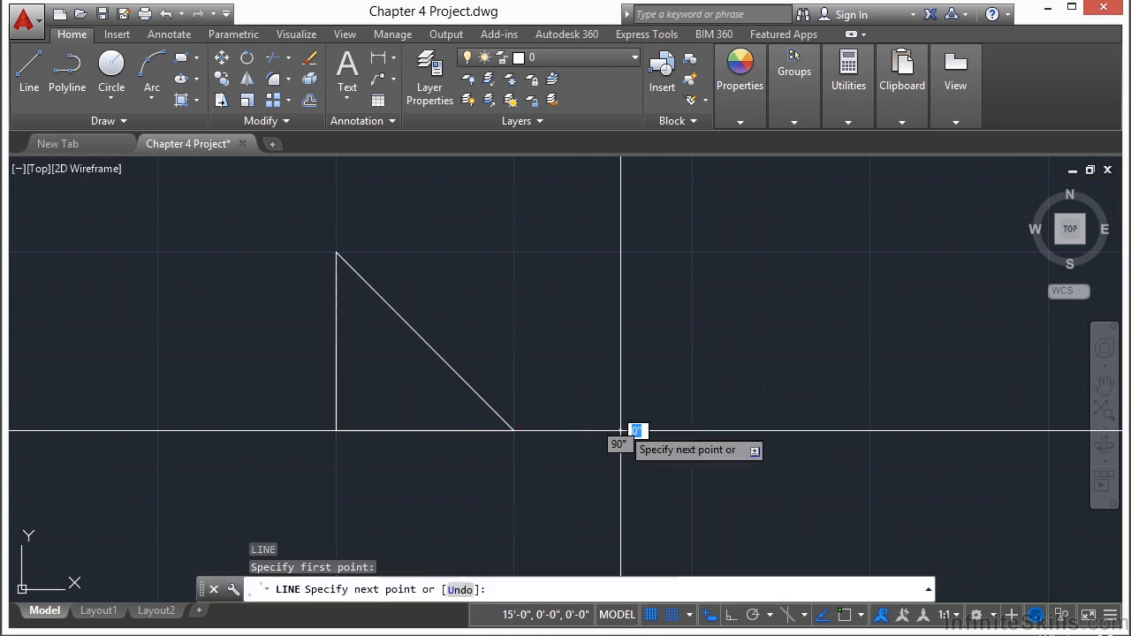
pyautogui.click(692, 430)
pyautogui.click(692, 253)
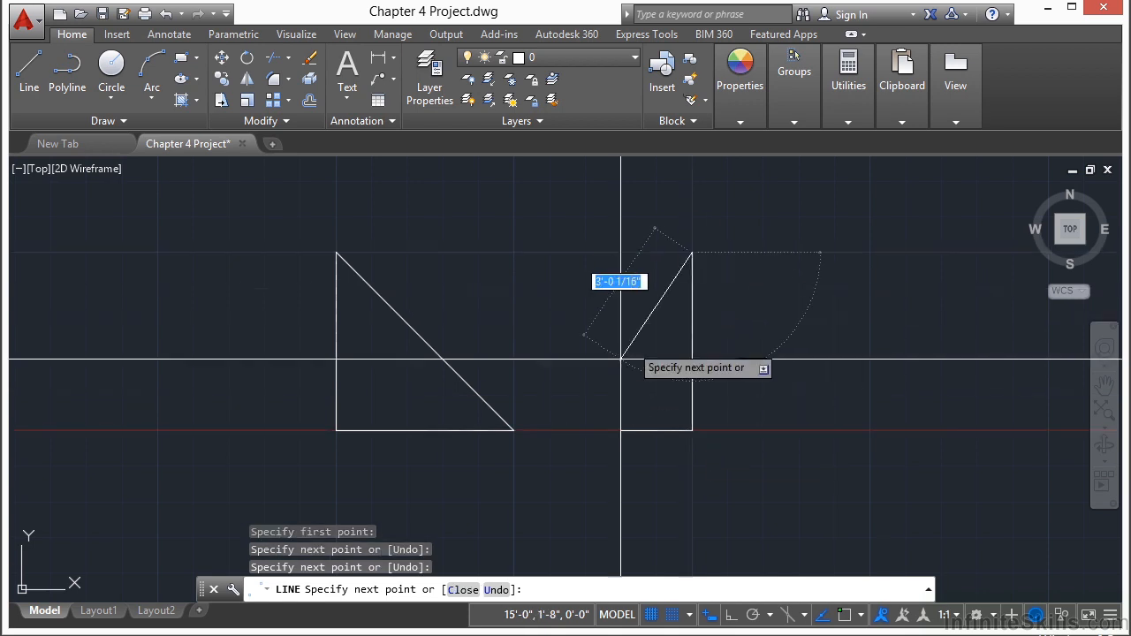
pyautogui.click(622, 429)
pyautogui.press('Return')
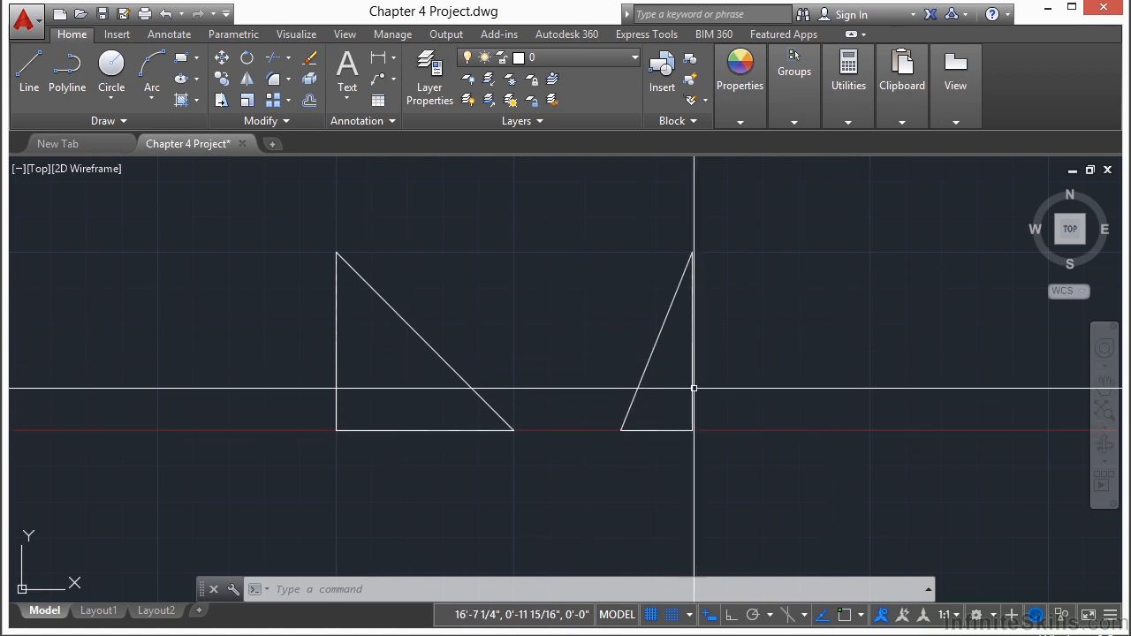
# - Draw a horizontal line near the origin from the absolute coordinates 1,6 to #11,6
pyautogui.scroll(-2, 879, 360)
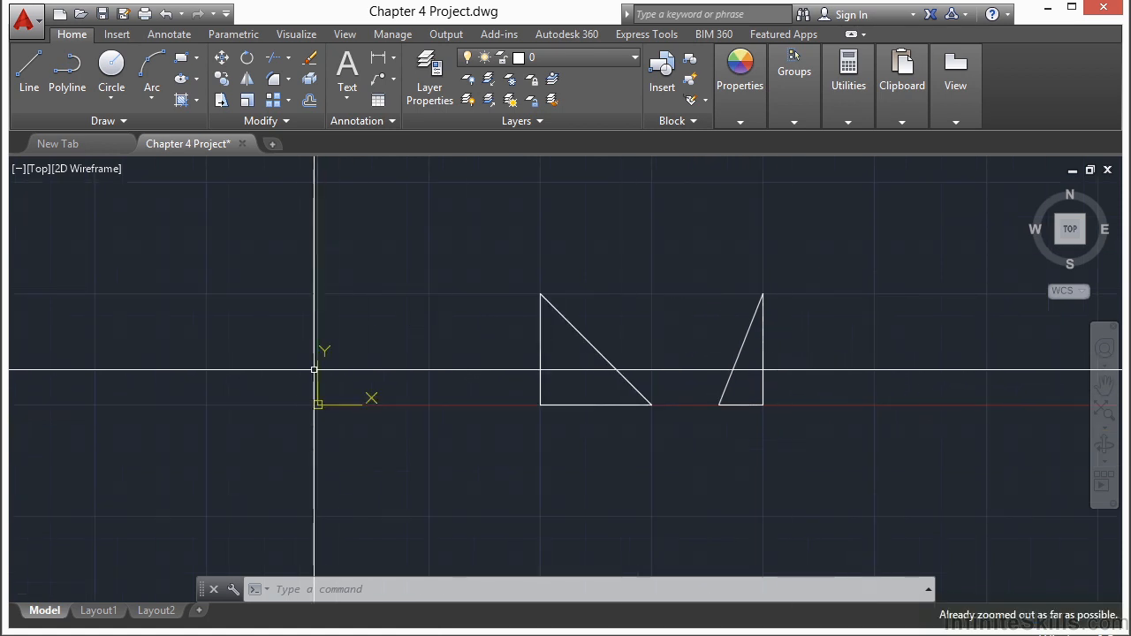
pyautogui.moveTo(335, 366); pyautogui.dragTo(458, 366, button='middle')
pyautogui.scroll(4, 493, 391)
pyautogui.scroll(2, 493, 392)
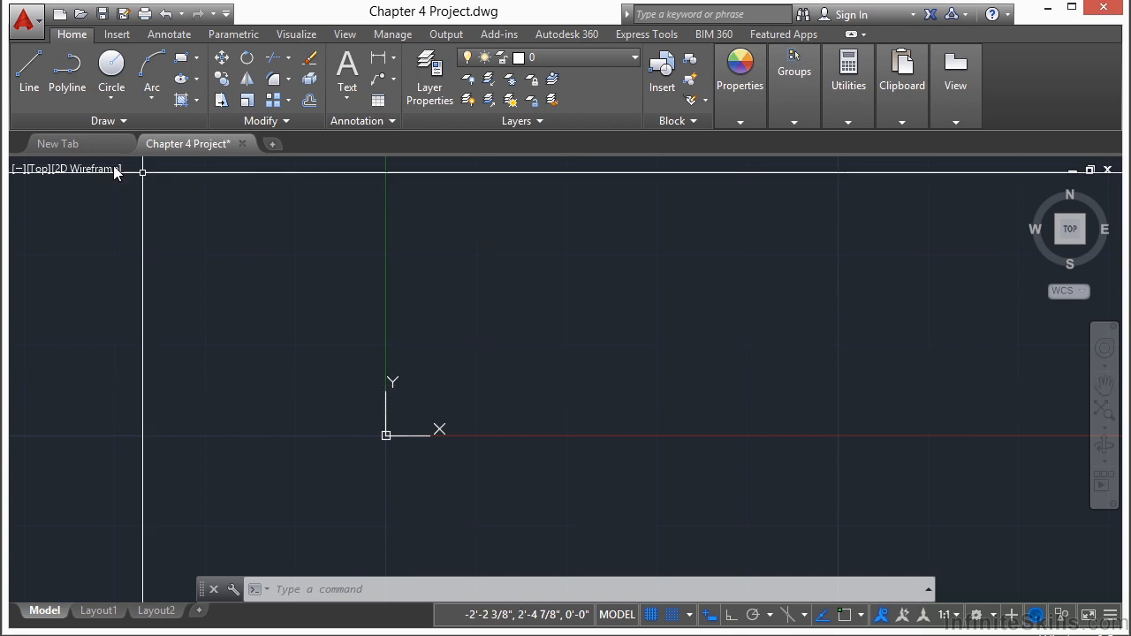
pyautogui.click(38, 76)
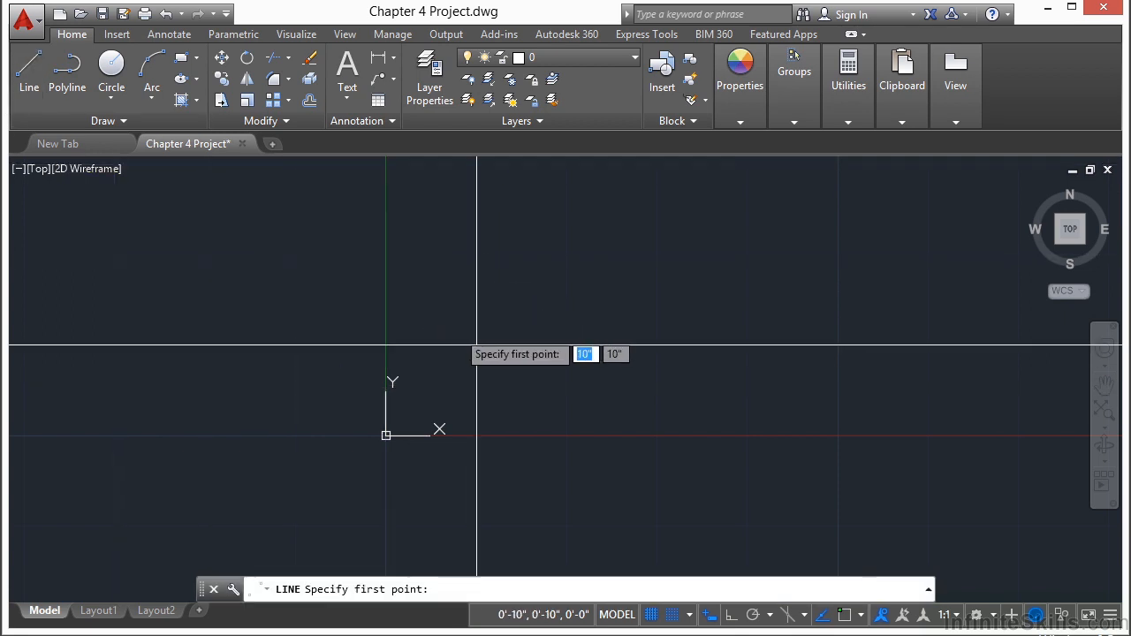
pyautogui.moveTo(529, 292); pyautogui.dragTo(484, 354, button='middle')
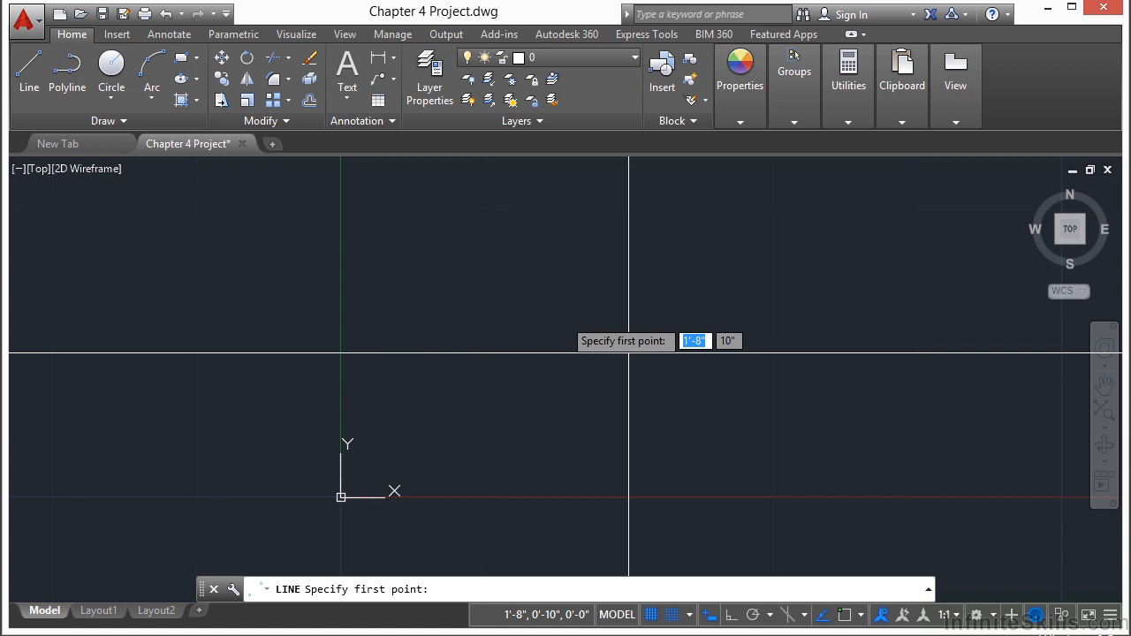
pyautogui.write('1')
pyautogui.press('Tab')
pyautogui.write('6')
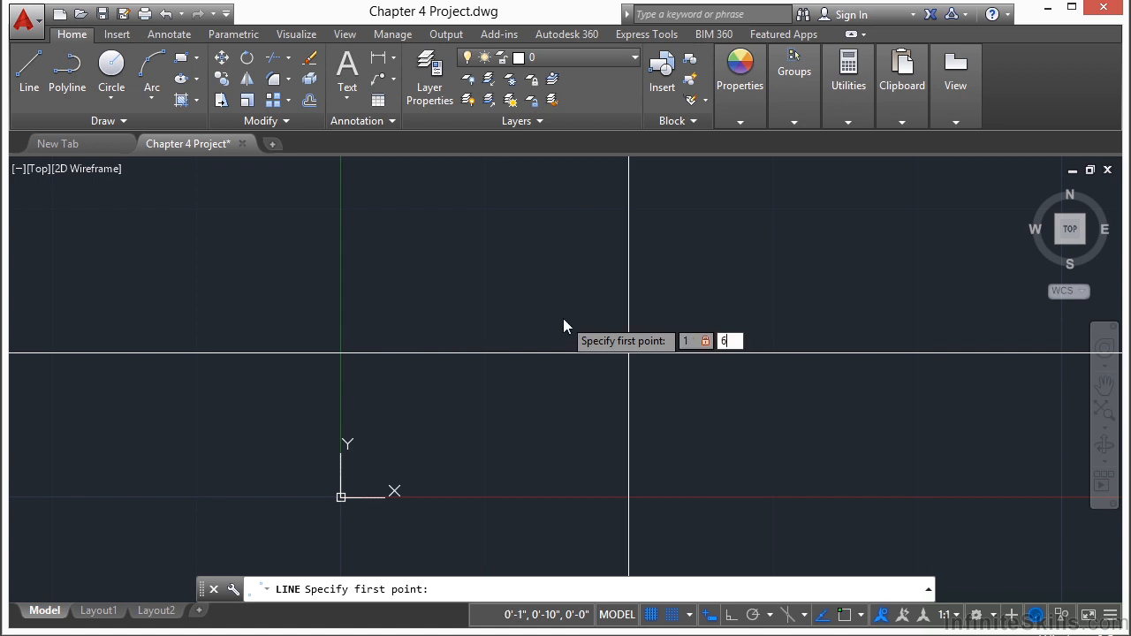
pyautogui.press('Return')
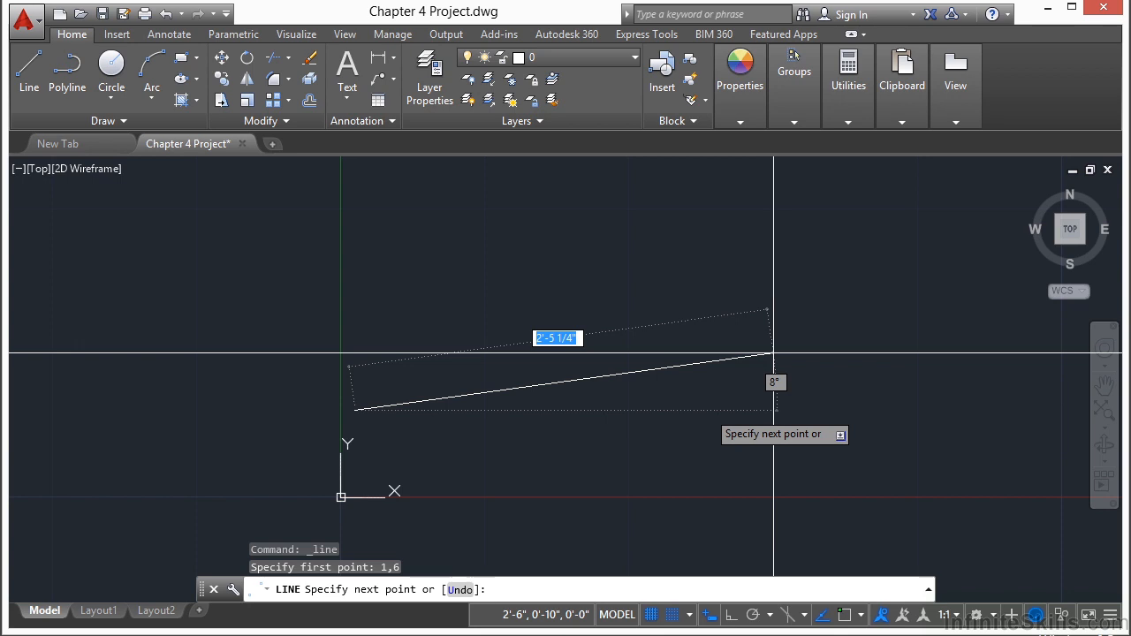
pyautogui.write('#')
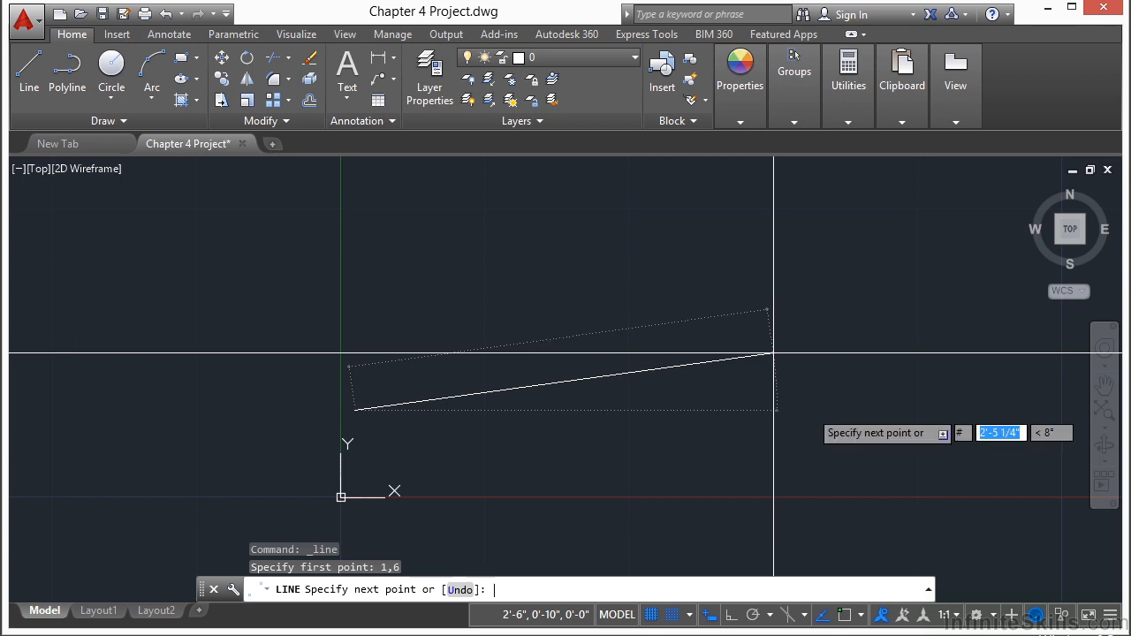
pyautogui.write('11')
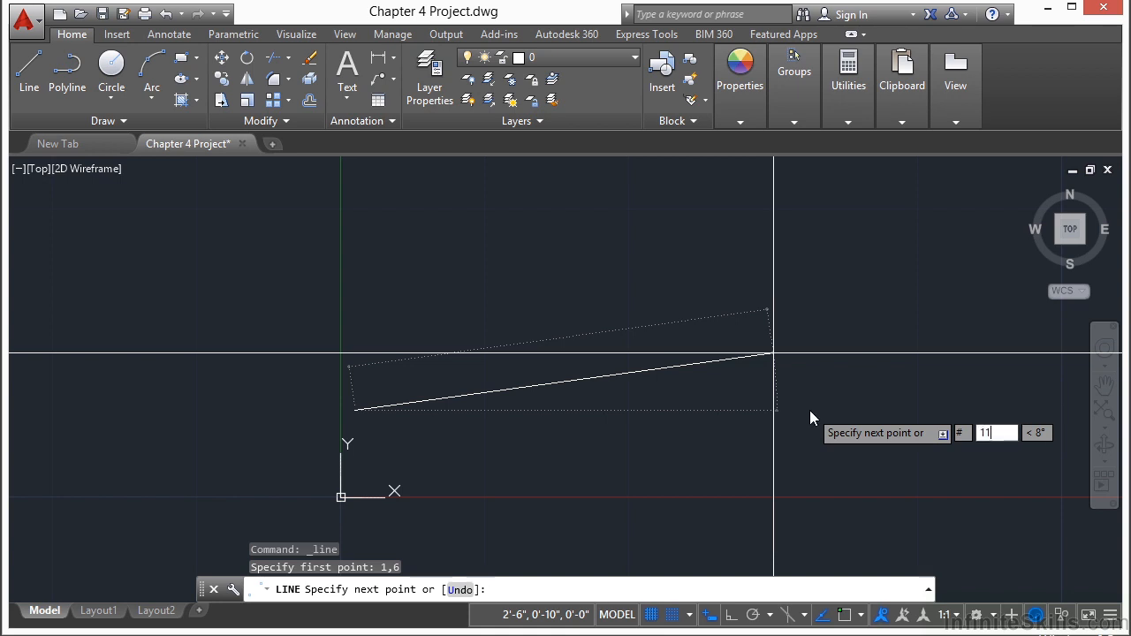
pyautogui.write(',6')
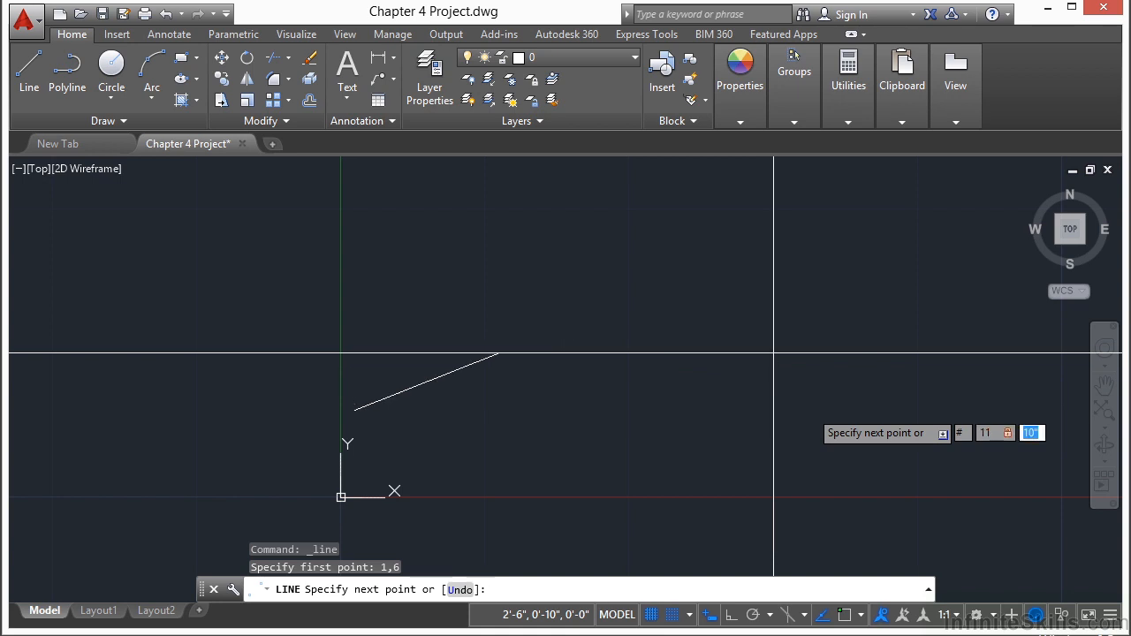
pyautogui.press('Return')
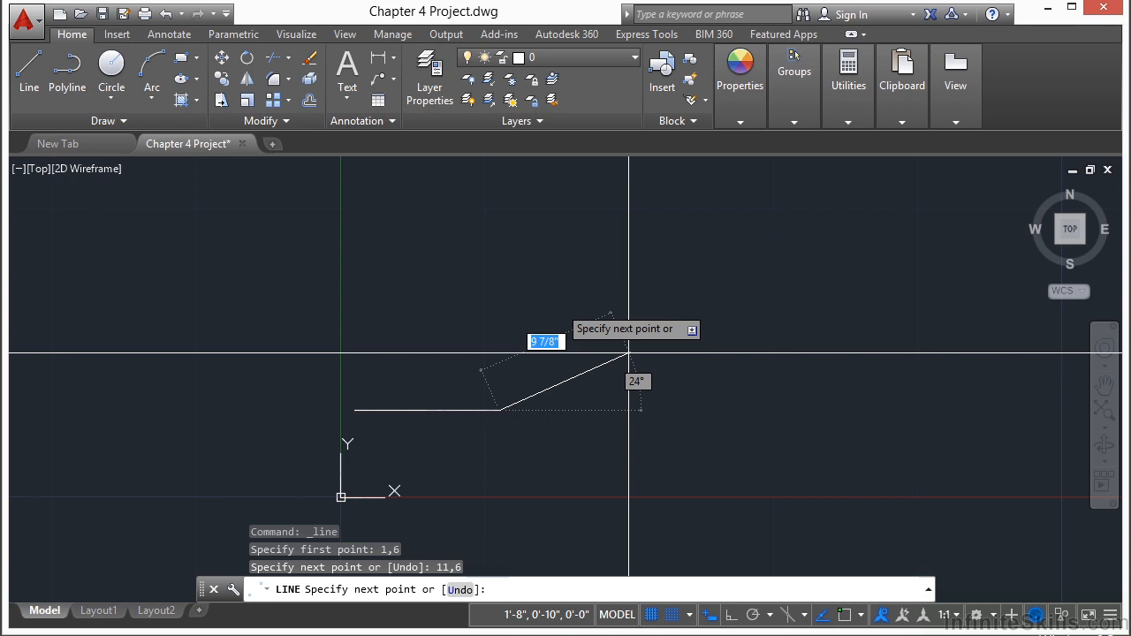
# - Add a vertical line segment from the end of the horizontal line using the relative polar coordinate @3<90
pyautogui.write('@')
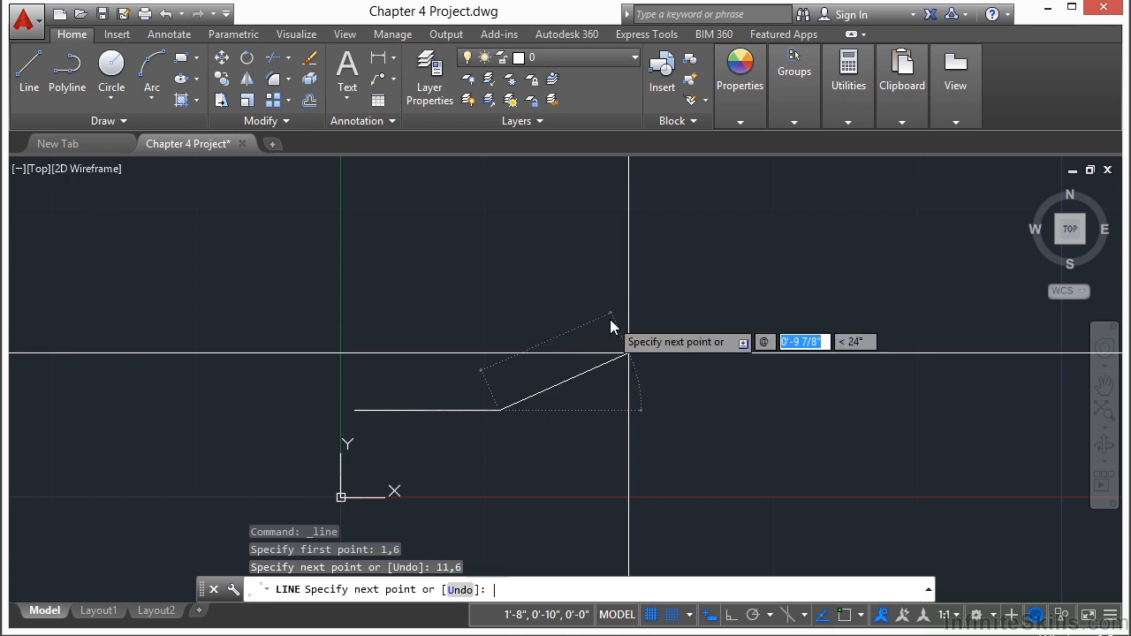
pyautogui.write('3')
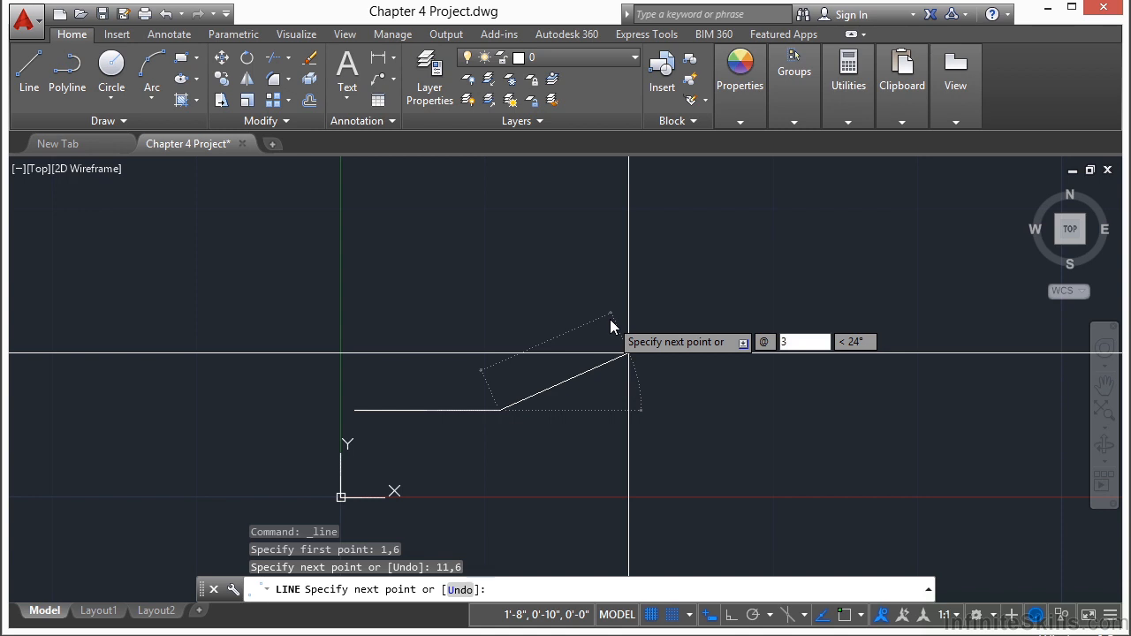
pyautogui.press('Tab')
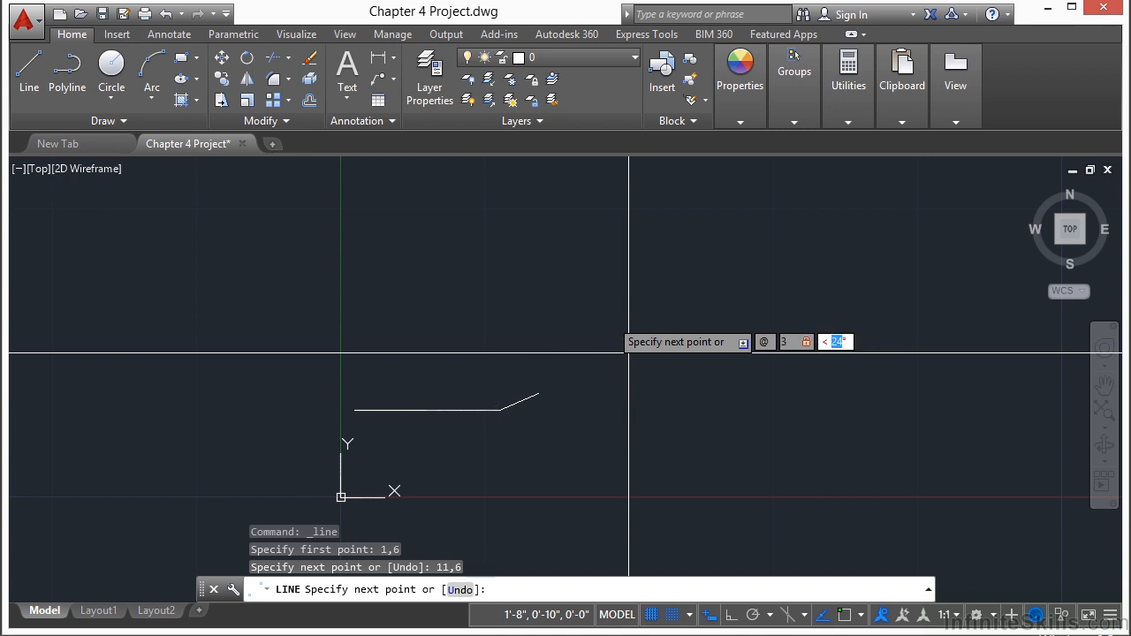
pyautogui.write('90')
pyautogui.press('Return')
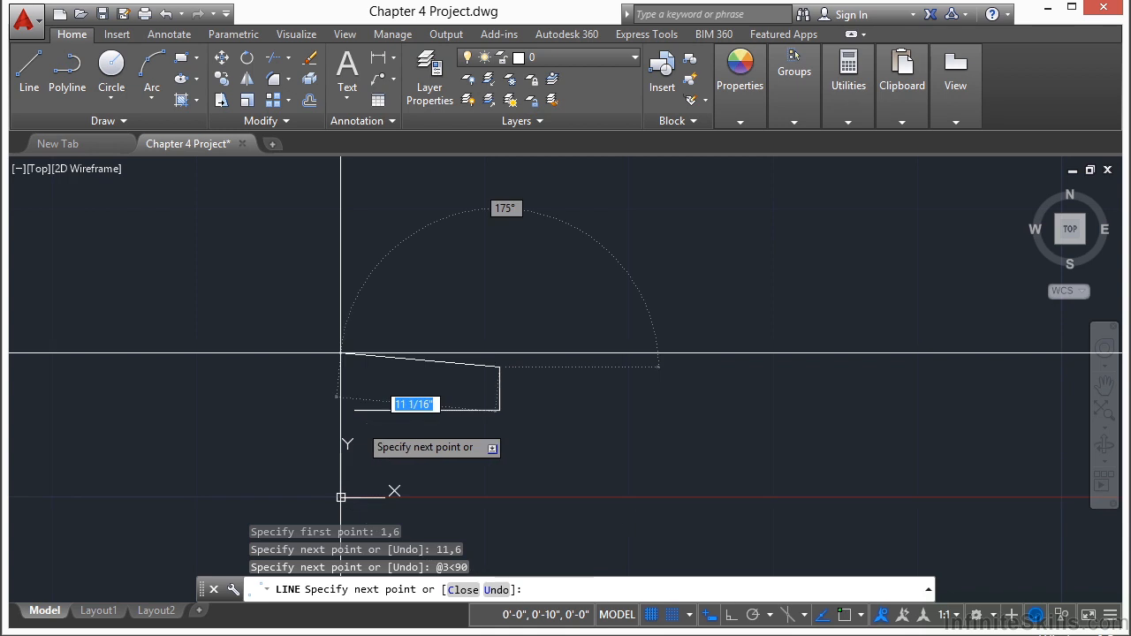
# - Close the line sequence back to its starting point to complete the small right triangle near the origin
pyautogui.scroll(-4, 484, 353)
pyautogui.moveTo(485, 353); pyautogui.dragTo(409, 386, button='middle')
pyautogui.moveTo(994, 411); pyautogui.dragTo(688, 427, button='middle')
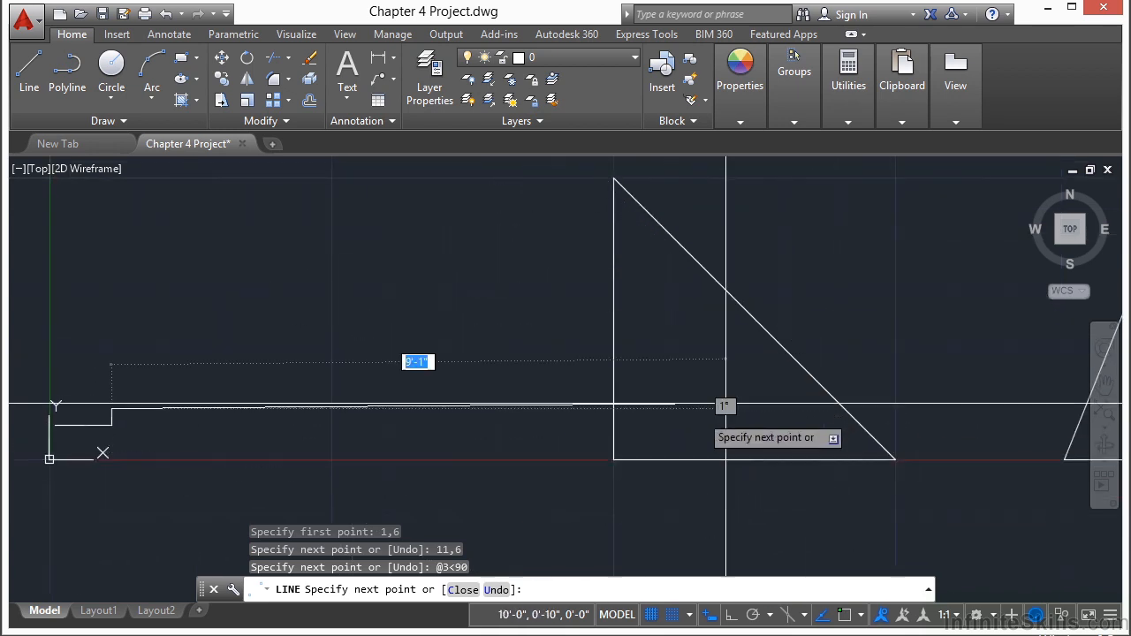
pyautogui.scroll(-2, 772, 306)
pyautogui.moveTo(528, 334); pyautogui.dragTo(724, 334, button='middle')
pyautogui.scroll(8, 533, 393)
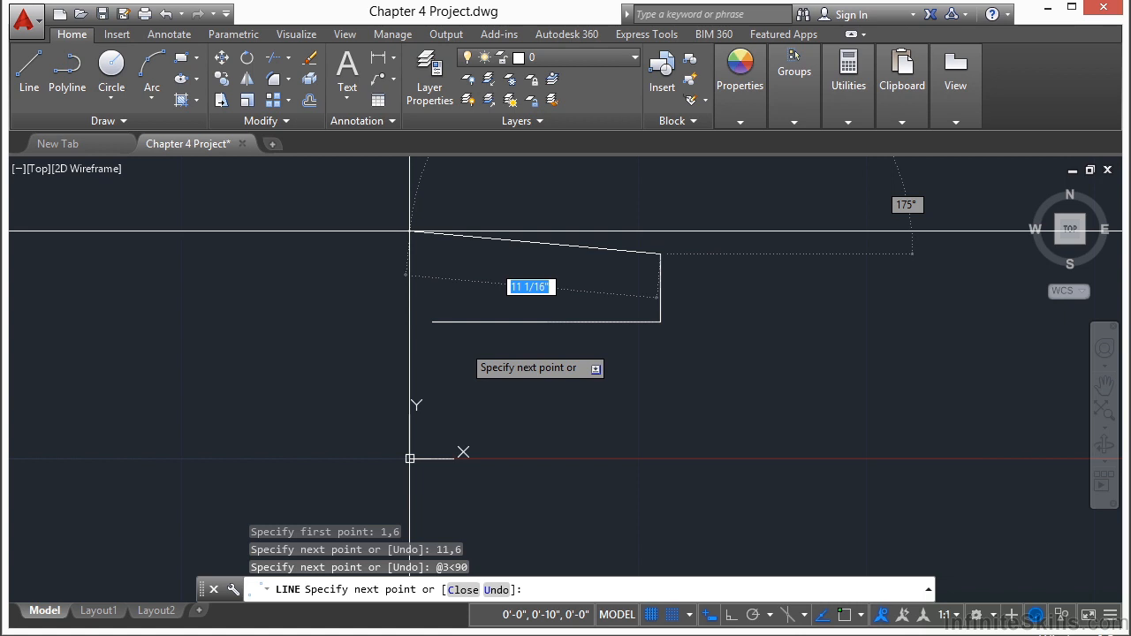
pyautogui.write('cl')
pyautogui.press('Return')
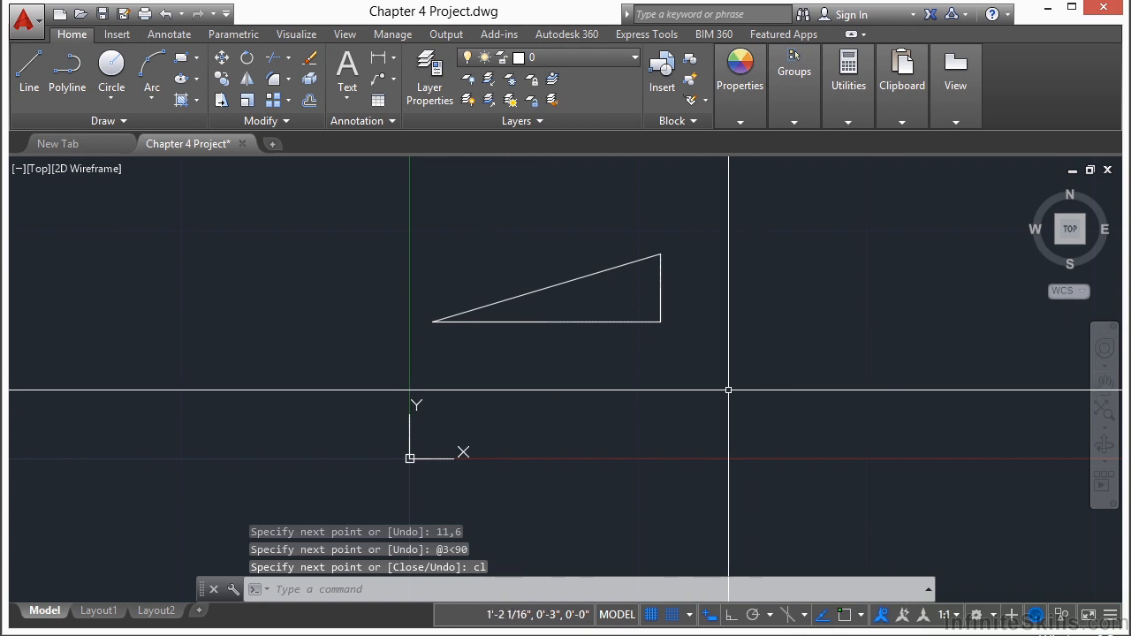
pyautogui.scroll(-2, 735, 392)
pyautogui.scroll(-4, 371, 397)
pyautogui.moveTo(725, 330); pyautogui.dragTo(483, 376, button='middle')
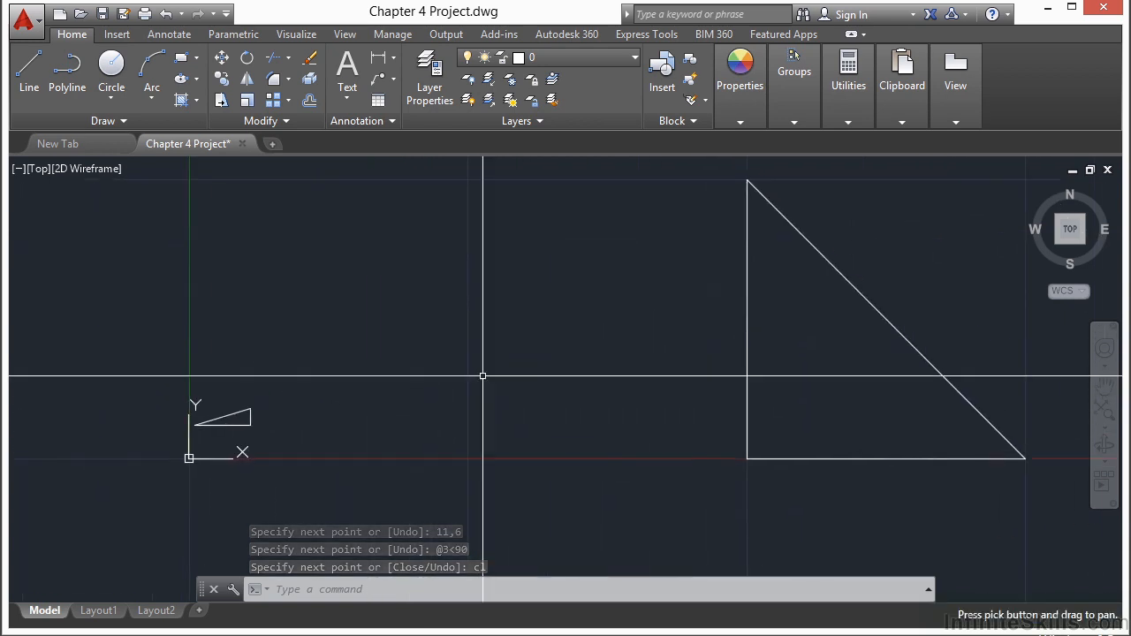
pyautogui.scroll(-2, 490, 373)
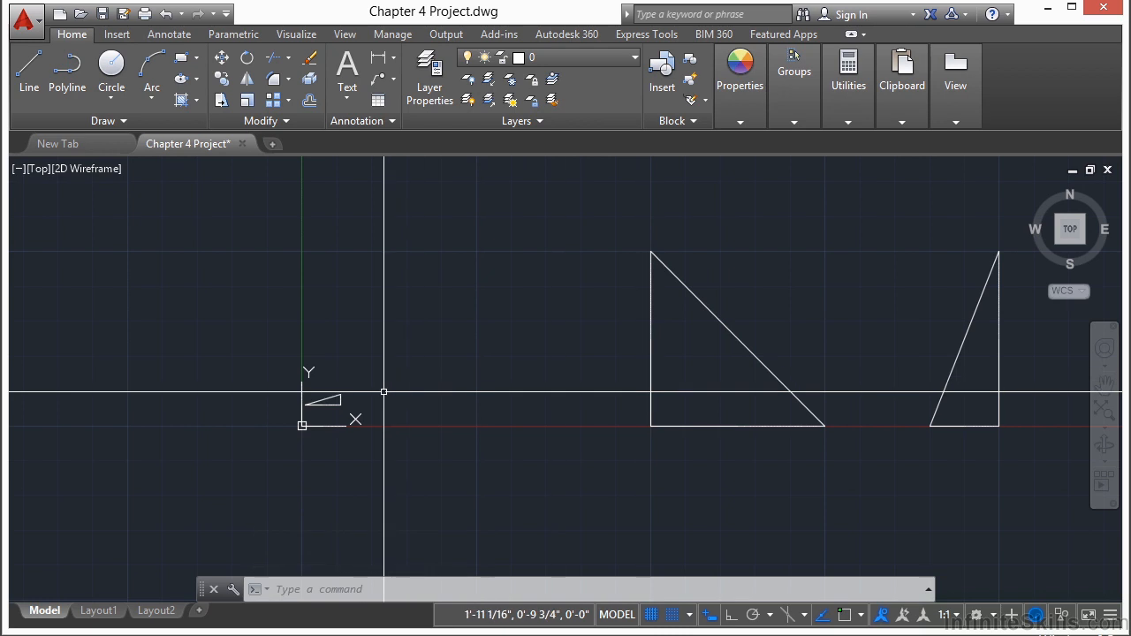